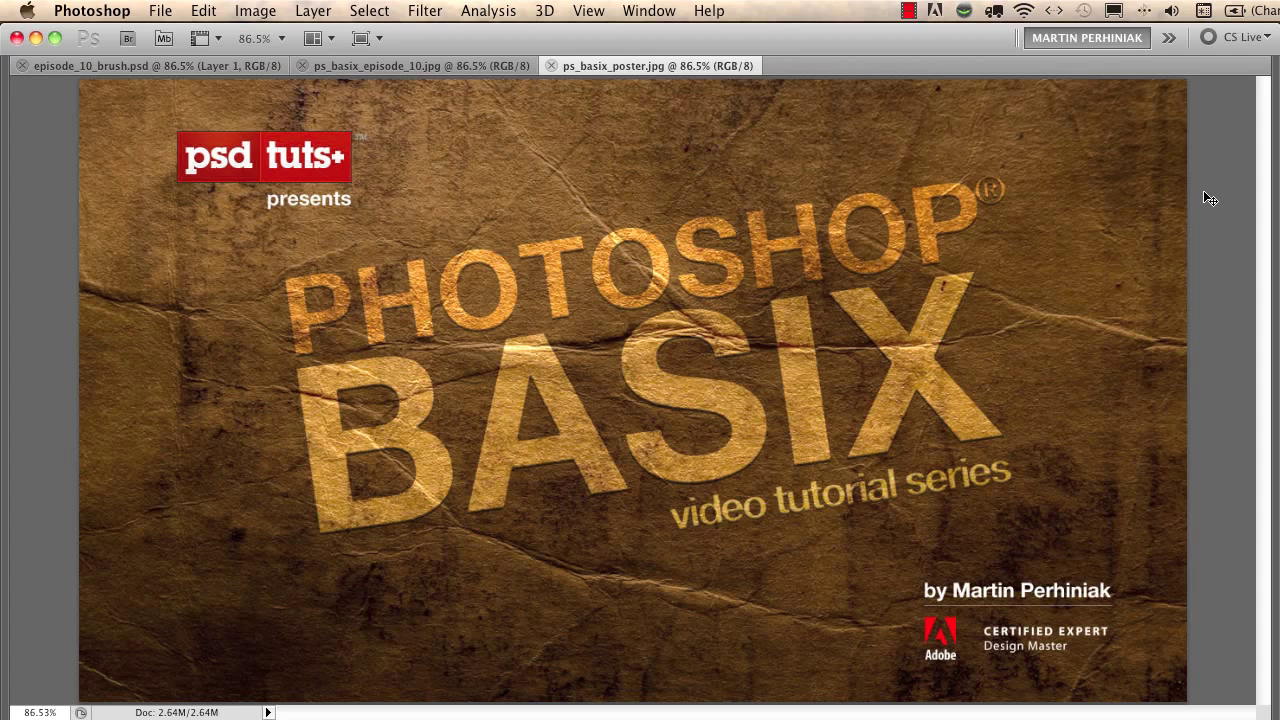
Close ps_basix_poster.jpg so episode_10_brush.psd with the white card on wood is displayed.
key("super+w")
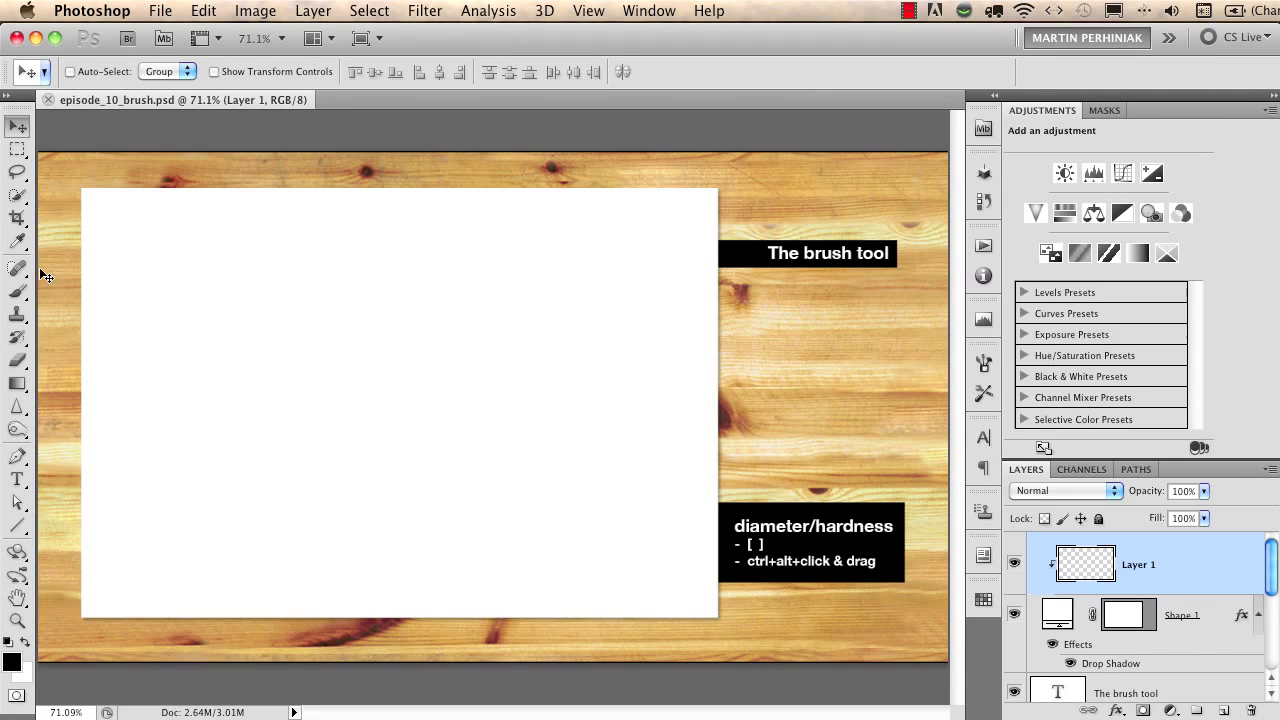
Select the Brush tool and swap colours several times, ending on black foreground over white.
left_click(18, 294)
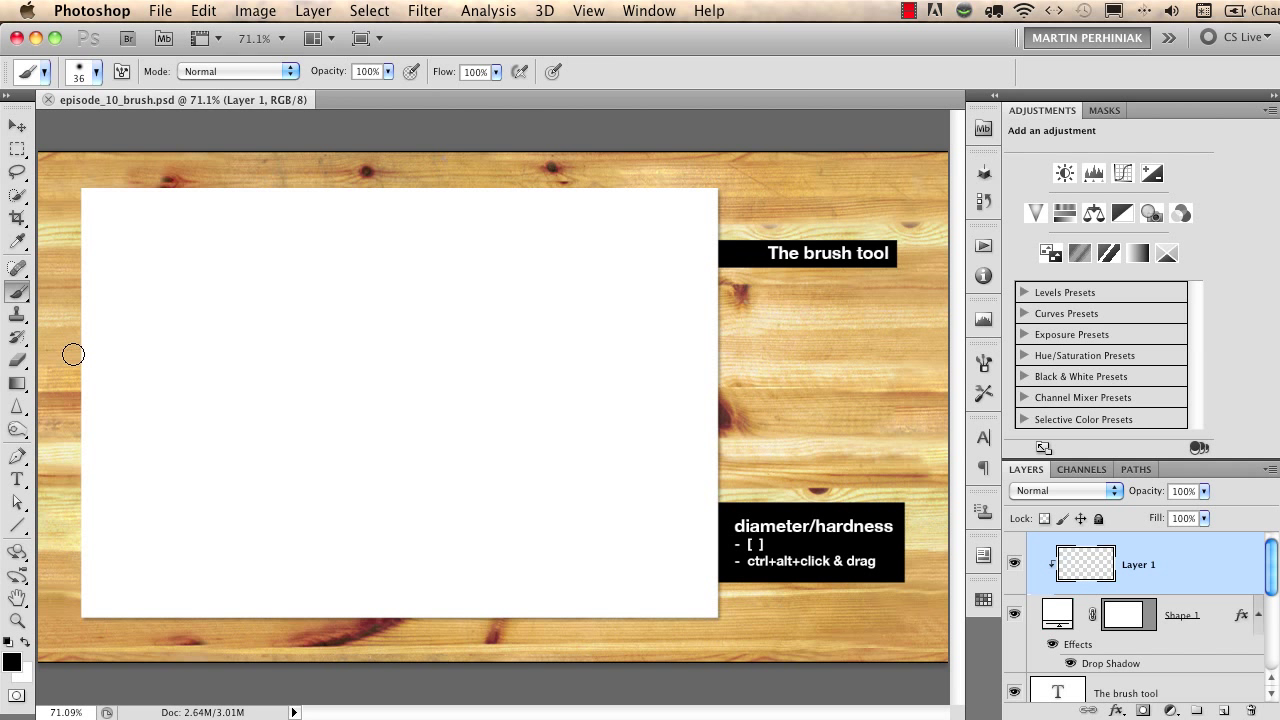
left_click(25, 645)
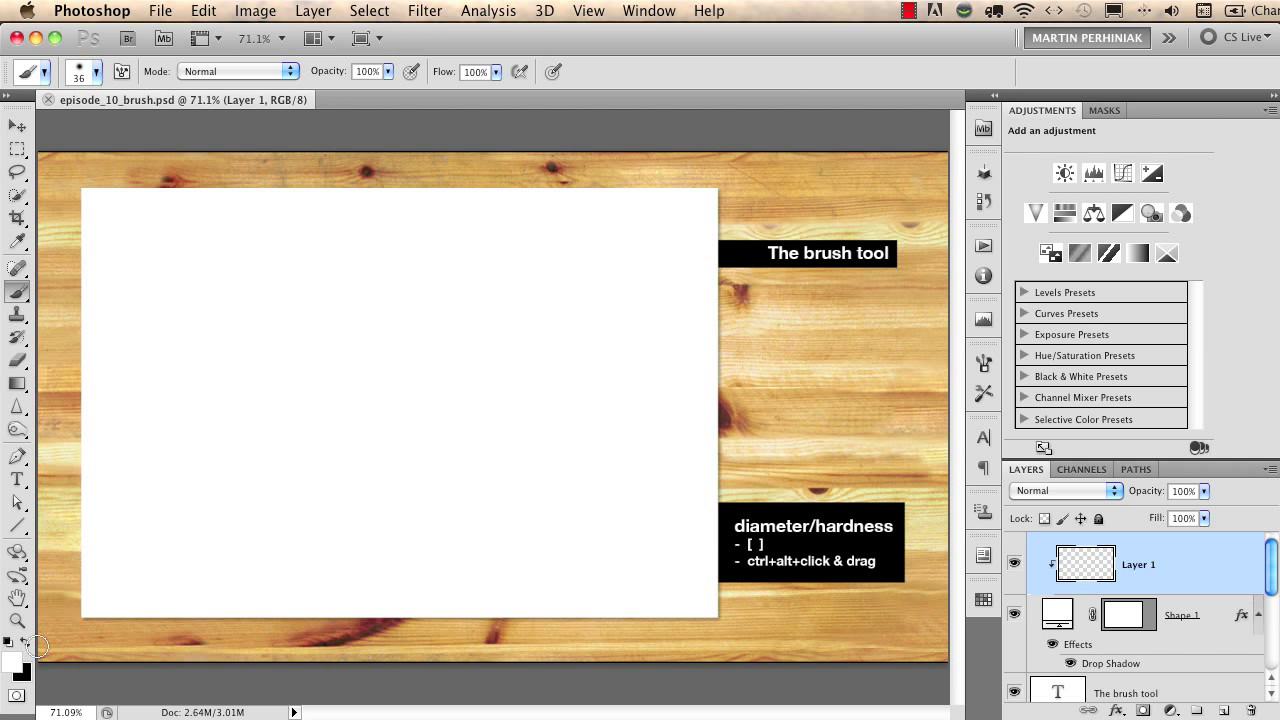
key("x")
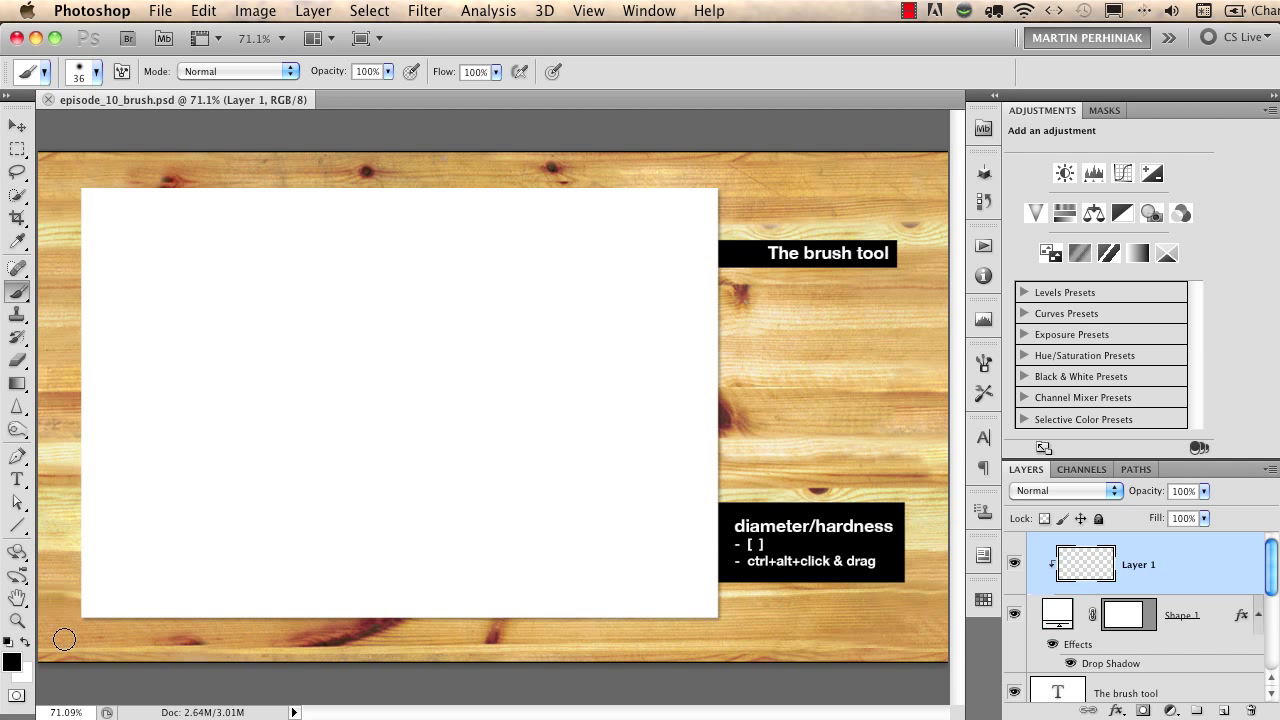
key("x")
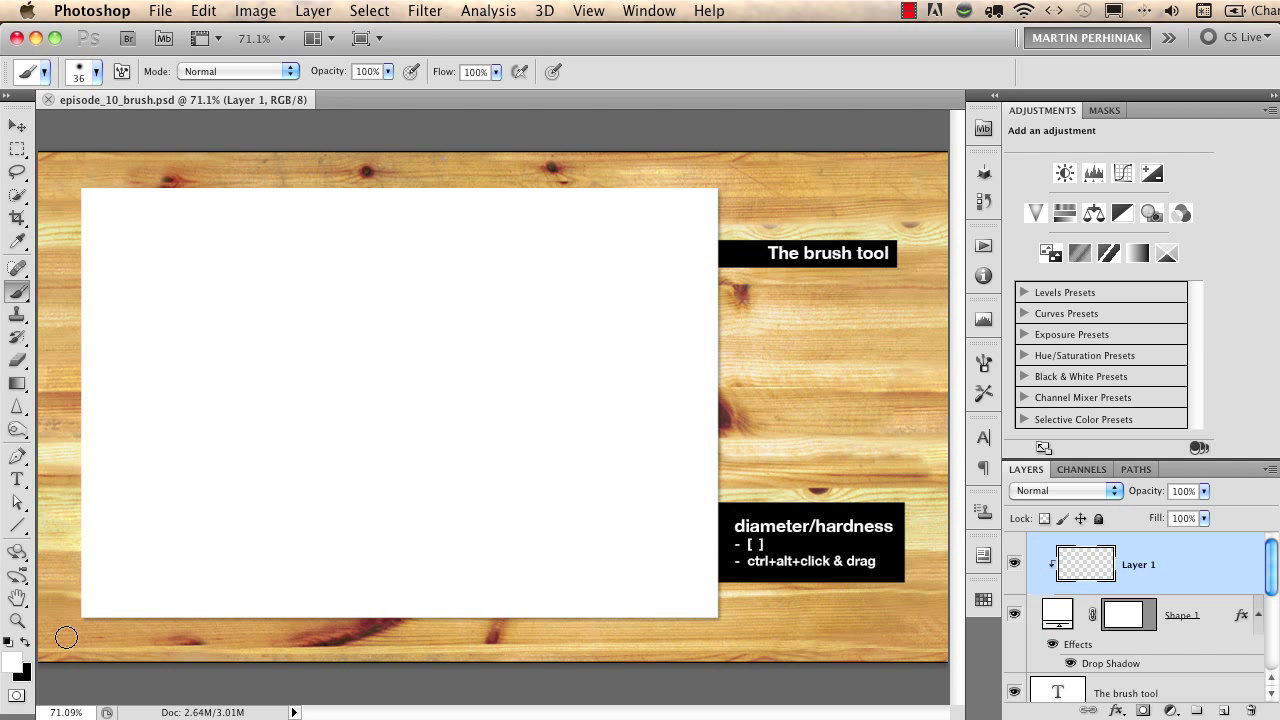
key("x")
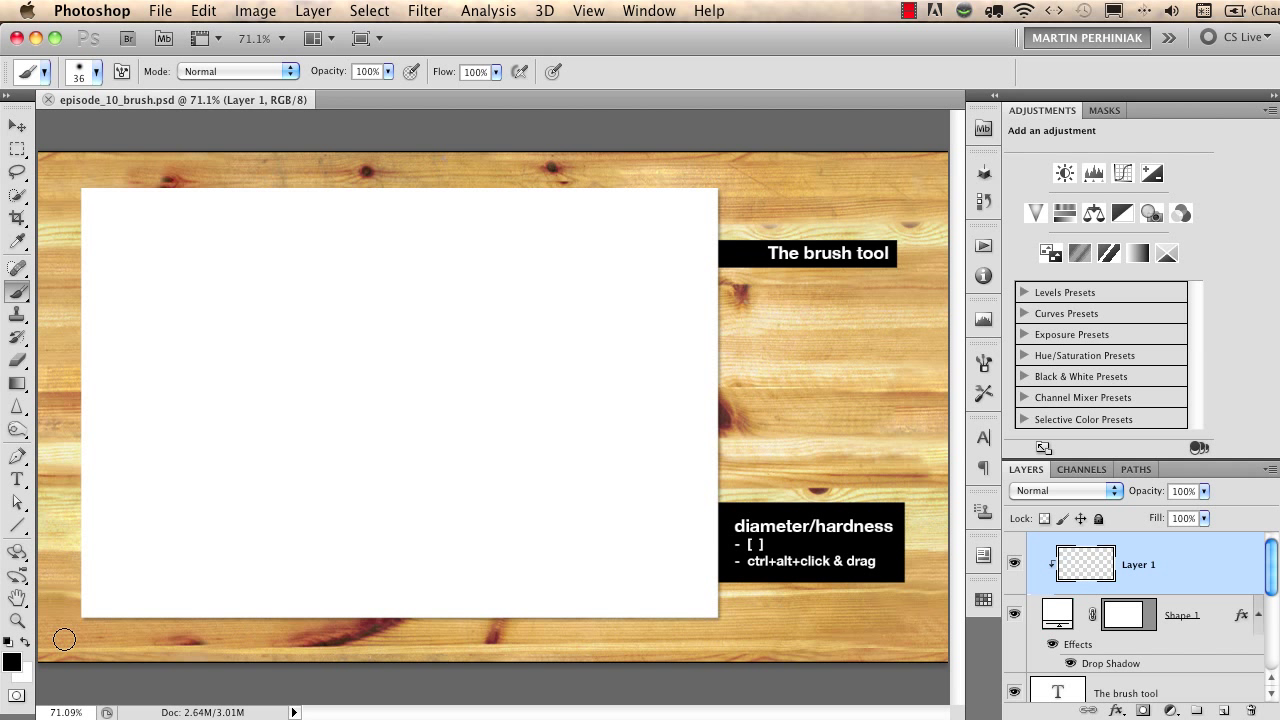
Set the foreground colour to blue 5782ed and the background to red d92222.
left_click(12, 664)
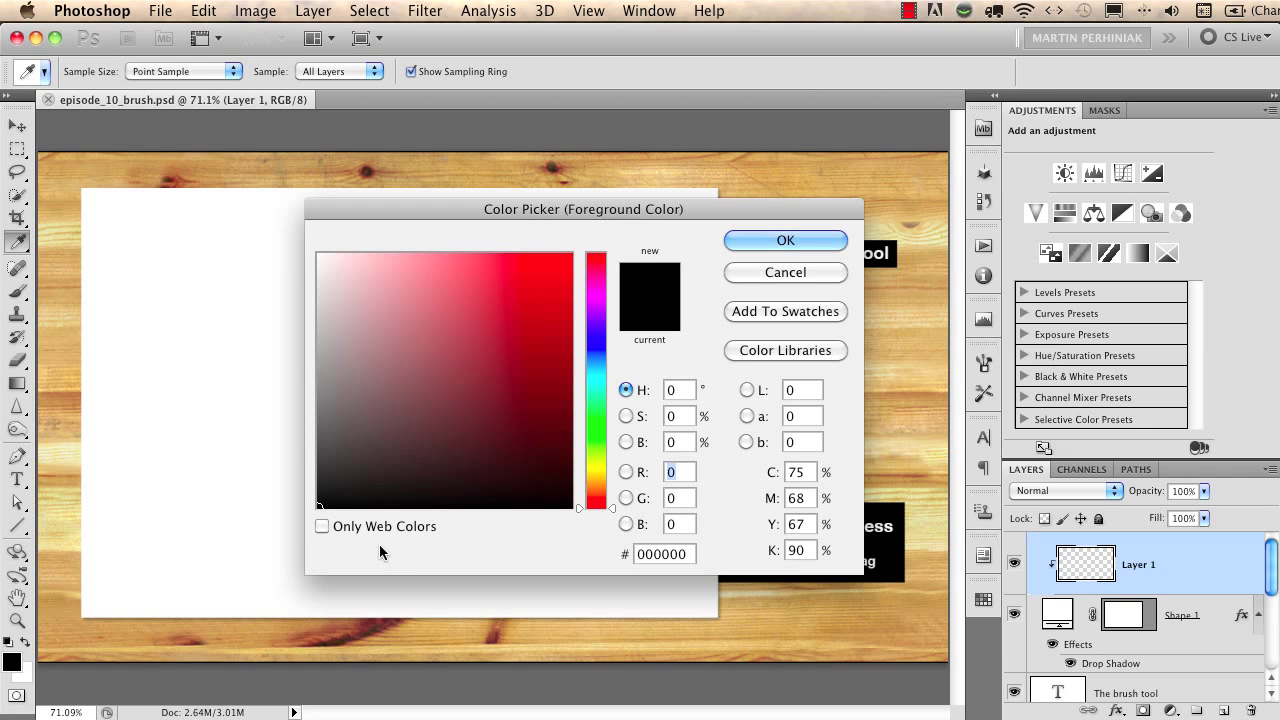
left_click(590, 350)
left_click_drag(500, 284, 478, 271)
left_click(750, 244)
key("b")
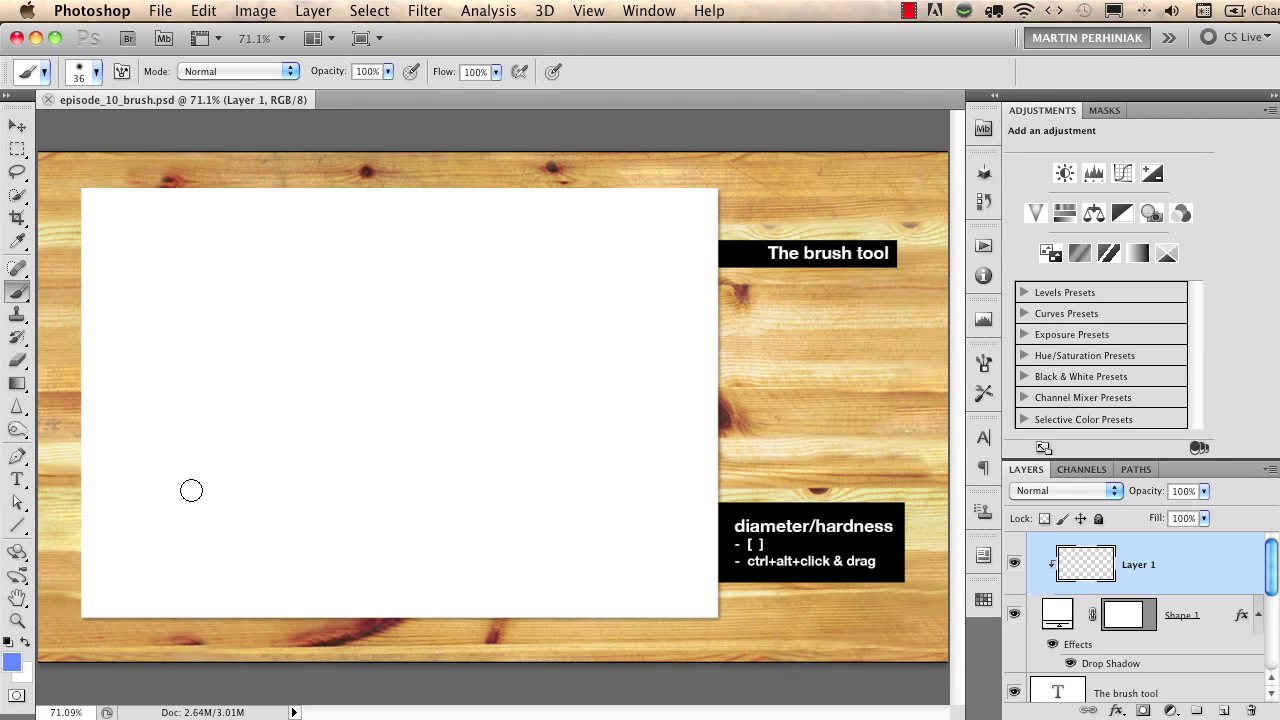
left_click(24, 675)
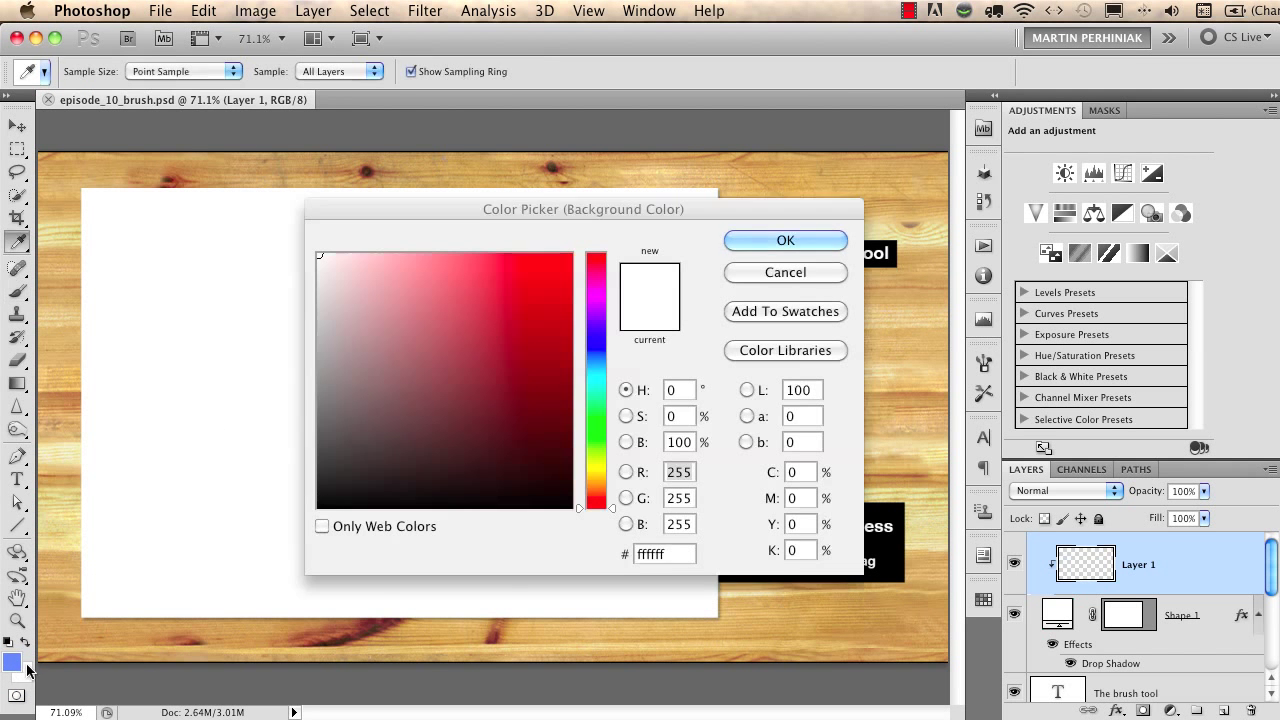
left_click(531, 289)
left_click(785, 240)
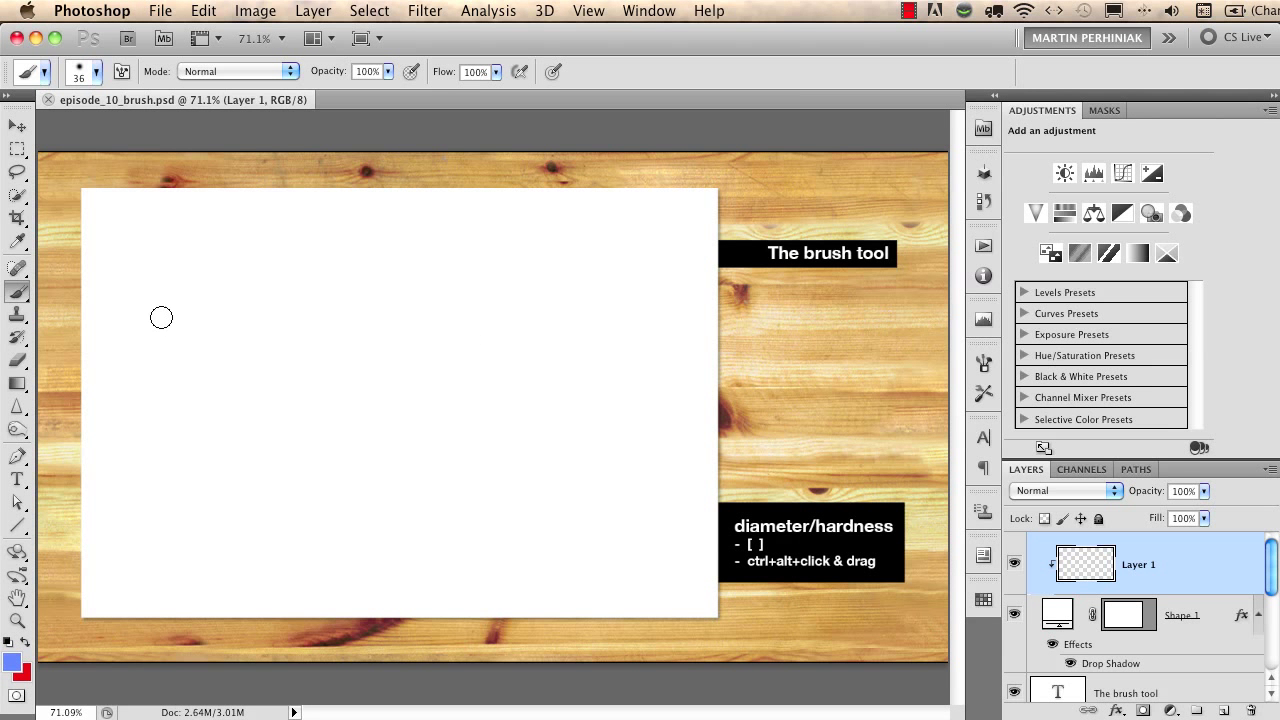
Paint a blue looping L, then swap colours and paint a red looping L below it.
left_click_drag(157, 320, 212, 334)
mouse_move(174, 373)
left_mouse_down()
mouse_move(188, 346)
mouse_move(452, 262)
left_mouse_up()
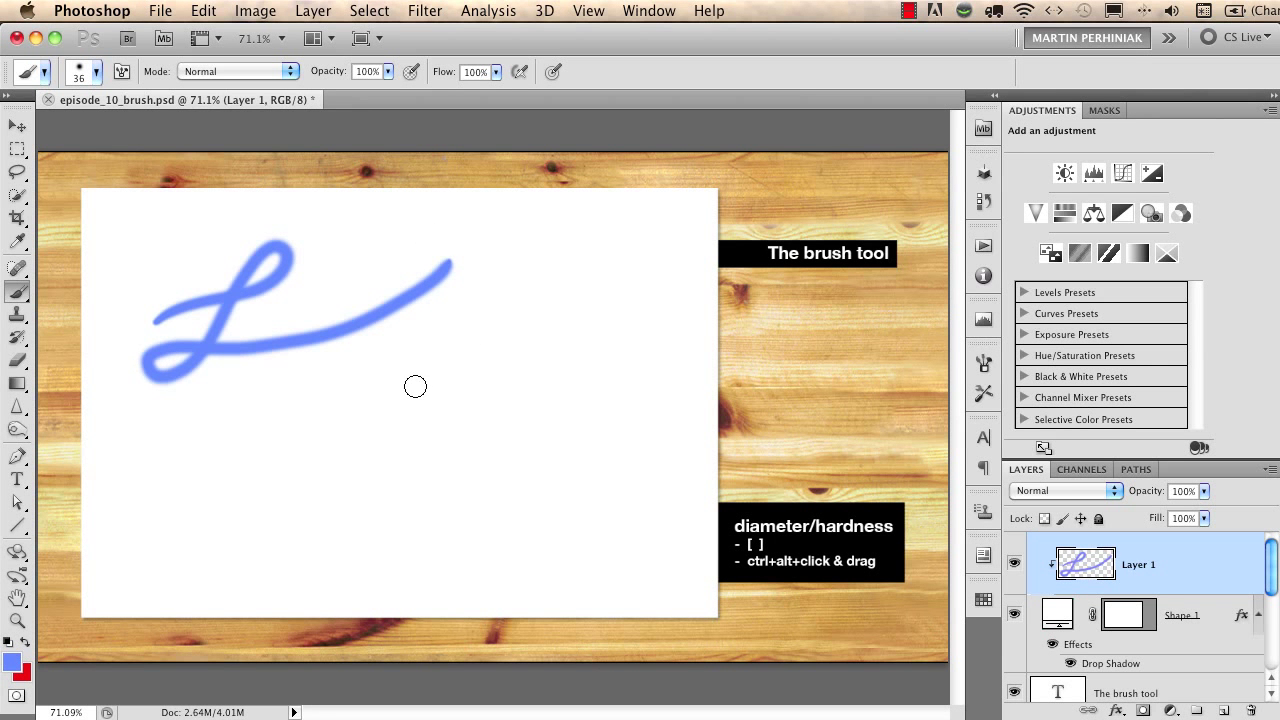
key("x")
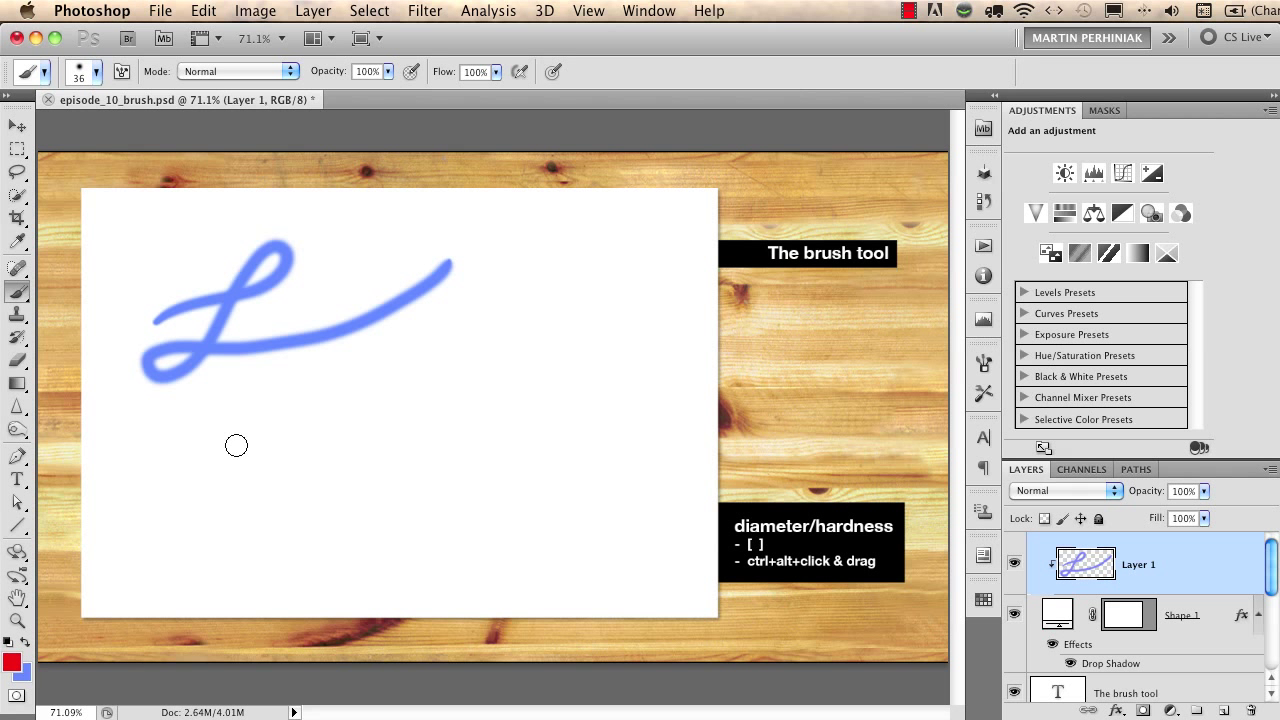
mouse_move(178, 447)
left_mouse_down()
mouse_move(347, 403)
mouse_move(228, 489)
mouse_move(338, 488)
mouse_move(510, 425)
left_mouse_up()
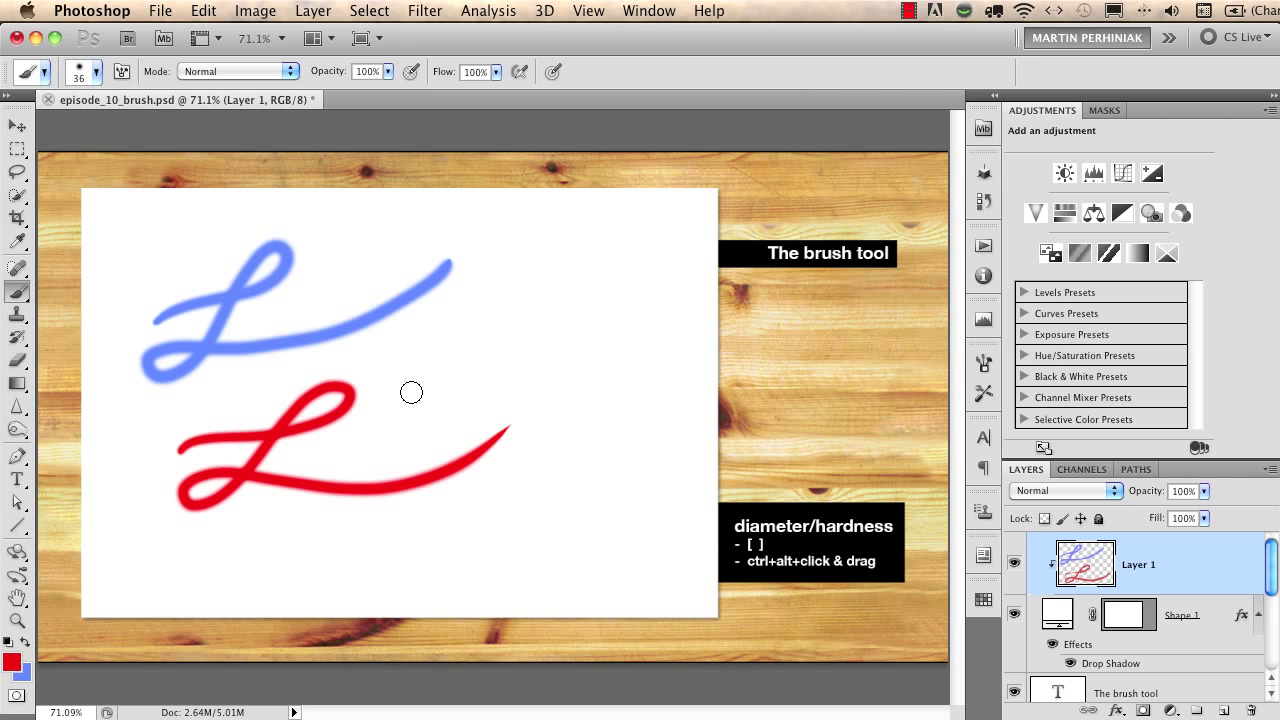
Resize the brush from 36 px to 104 px using on-canvas resizing and the bracket keys.
left_click(96, 72)
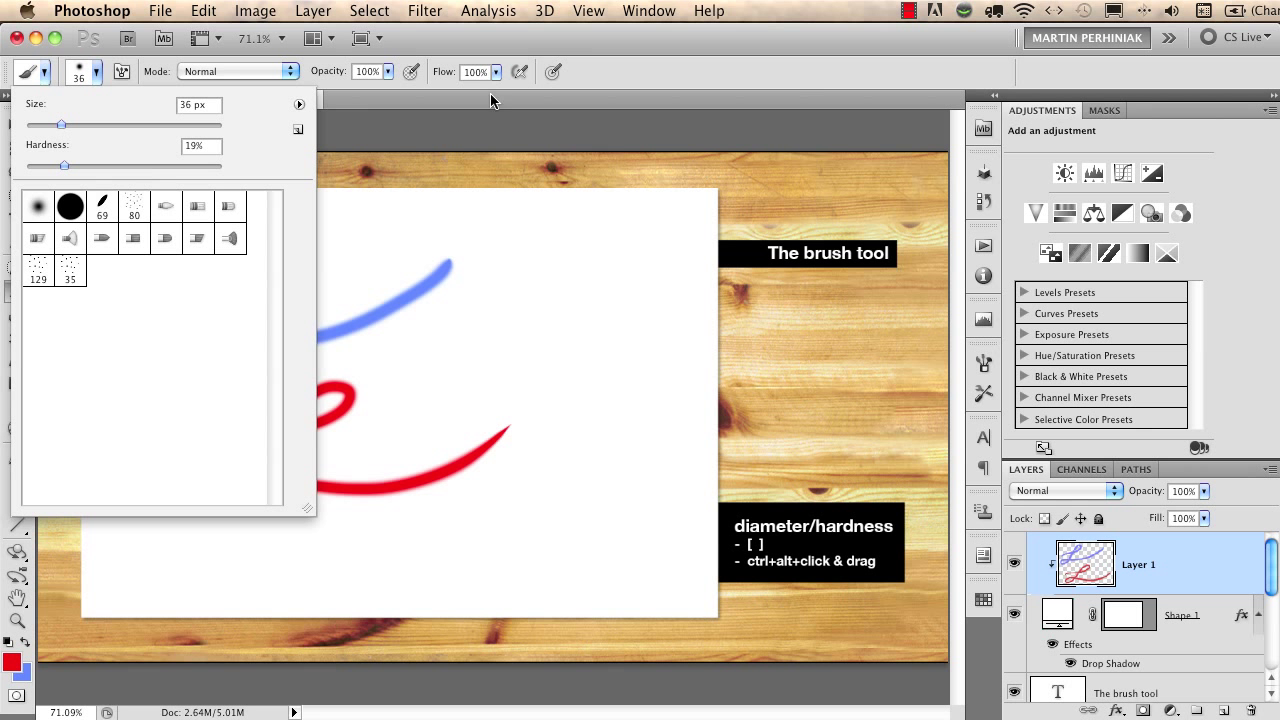
left_click(603, 70)
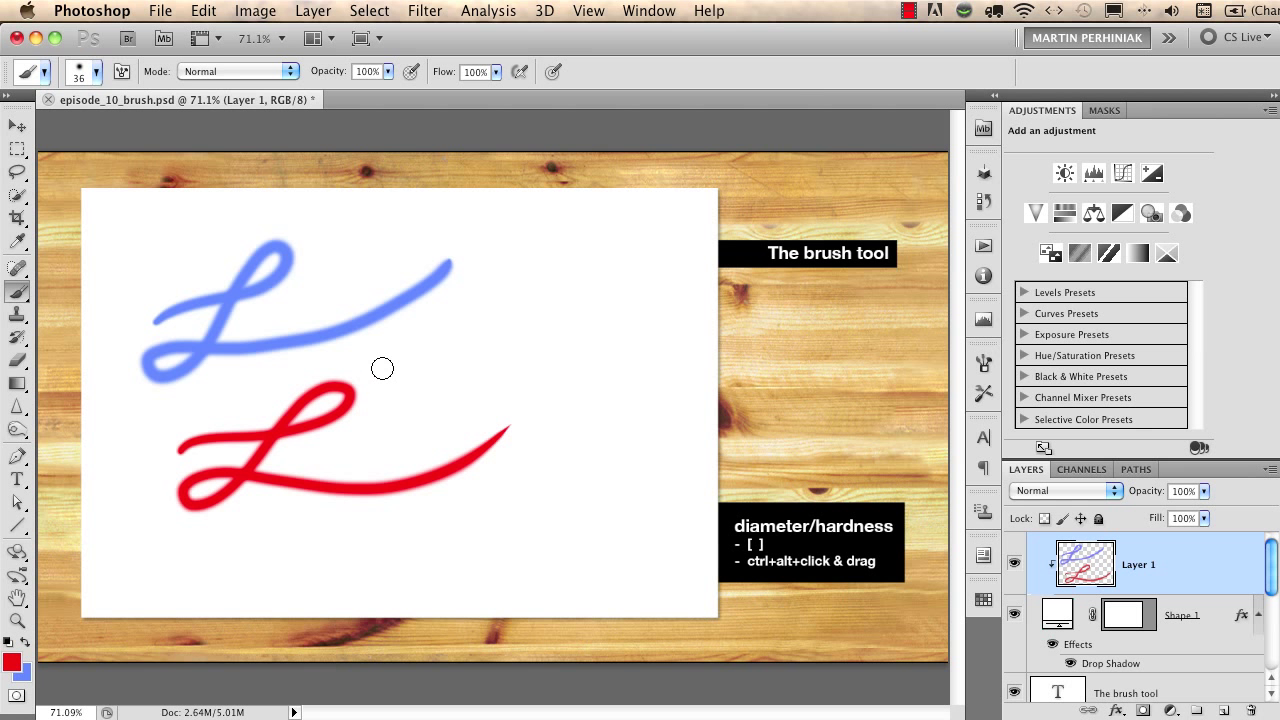
mouse_move(396, 360)
left_mouse_down()
mouse_move(543, 371)
mouse_move(415, 360)
mouse_move(406, 244)
mouse_move(377, 477)
left_mouse_up()
mouse_move(327, 612)
left_mouse_down()
mouse_move(390, 405)
mouse_move(407, 219)
mouse_move(379, 414)
left_mouse_up()
key("bracketright")
key("bracketright")
key("bracketright")
key("bracketright")
key("bracketright")
key("bracketright")
key("bracketleft")
key("bracketleft")
key("bracketleft")
key("bracketleft")
key("bracketleft")
key("bracketleft")
key("bracketleft")
key("bracketleft")
mouse_move(402, 358)
left_mouse_down()
mouse_move(543, 366)
mouse_move(395, 360)
mouse_move(406, 371)
mouse_move(416, 296)
mouse_move(399, 488)
mouse_move(434, 214)
left_mouse_up()
Paint a thick soft red stroke, then paint a hard red blob with a 136 px fully hard brush.
mouse_move(527, 262)
left_mouse_down()
mouse_move(606, 300)
mouse_move(580, 428)
left_mouse_up()
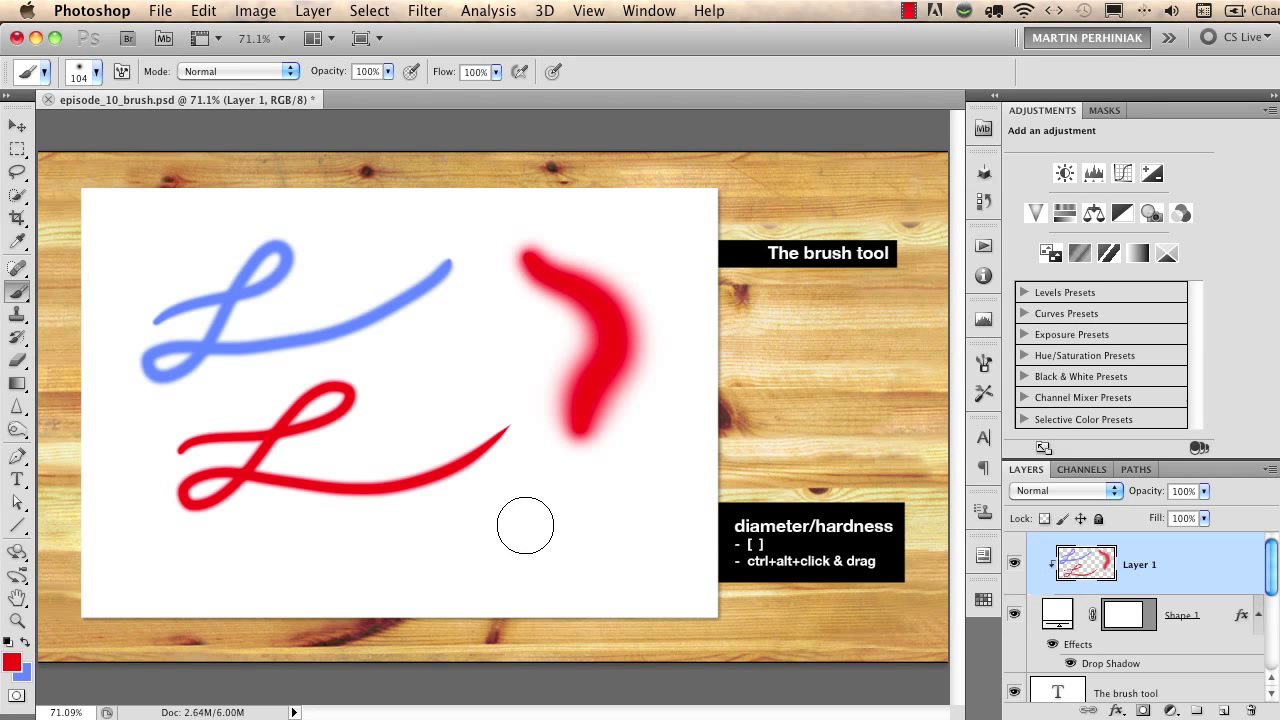
left_click_drag(442, 372, 454, 376)
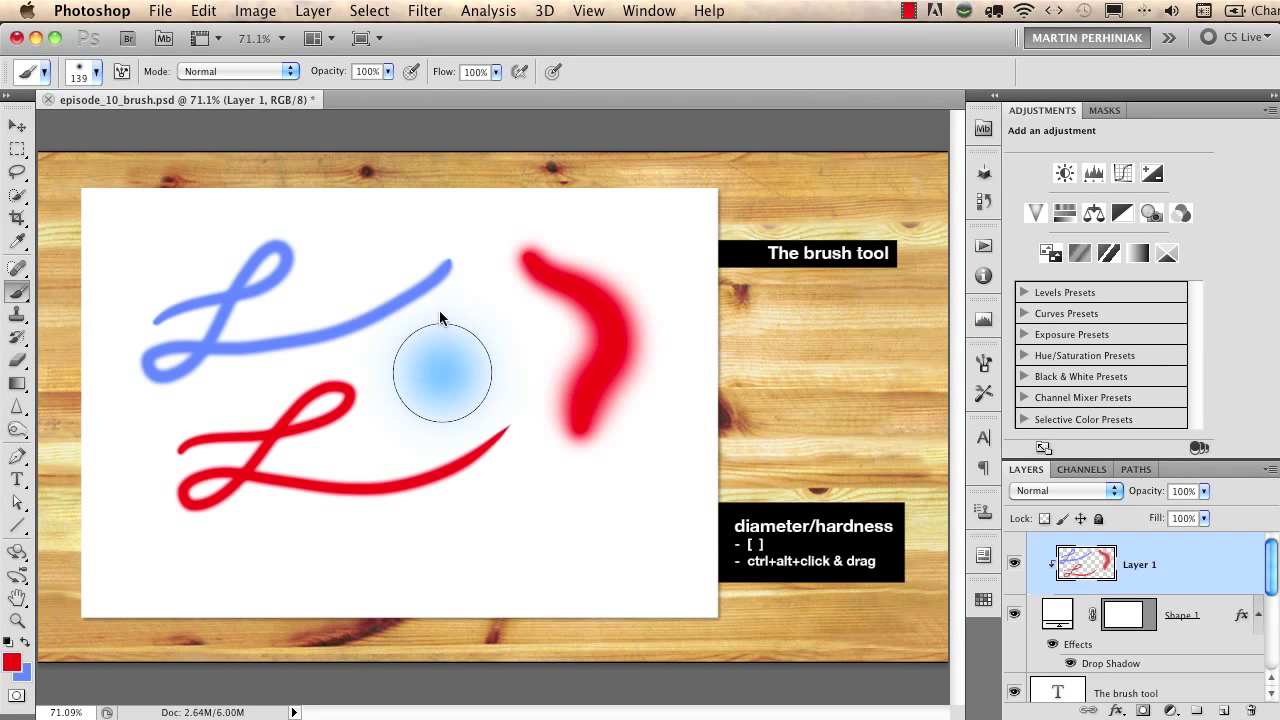
mouse_move(441, 318)
left_mouse_down()
mouse_move(410, 660)
mouse_move(382, 625)
left_mouse_up()
mouse_move(463, 320)
left_mouse_down()
mouse_move(480, 443)
mouse_move(510, 508)
left_mouse_up()
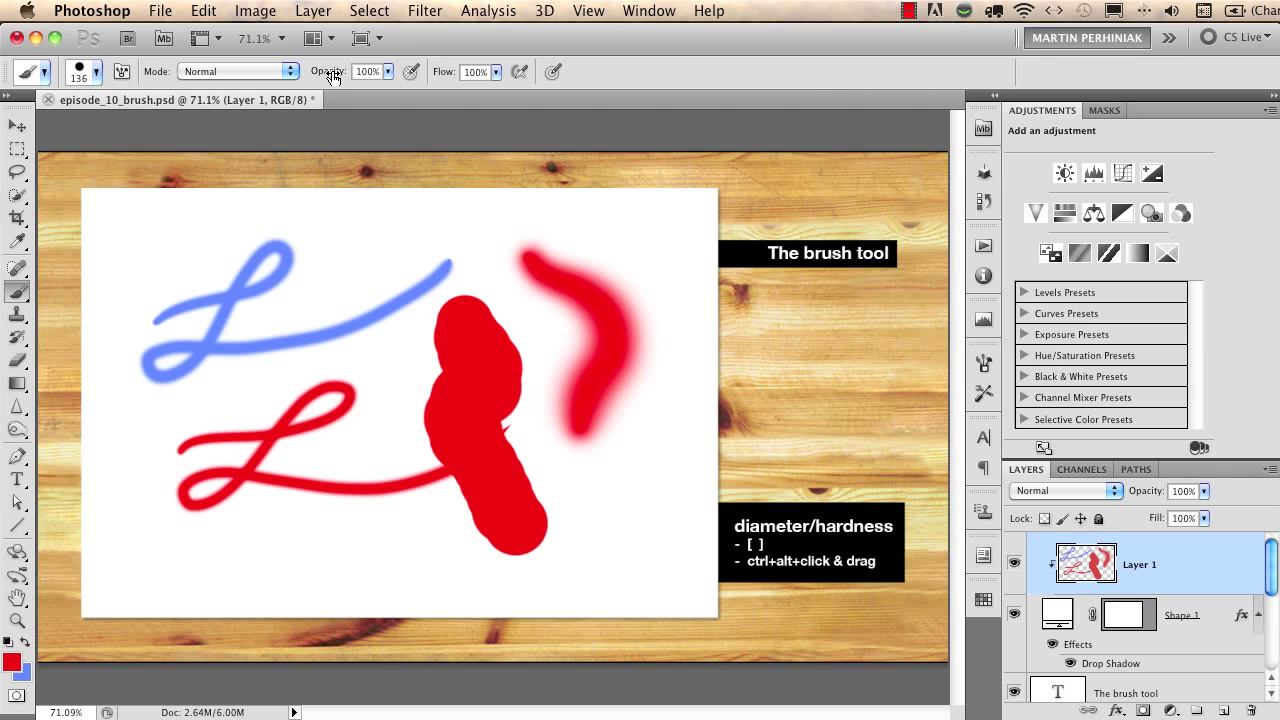
Lower opacity to 46% and paint two overlapping translucent pink vertical strokes.
left_click_drag(333, 77, 274, 77)
mouse_move(362, 266)
left_mouse_down()
mouse_move(351, 298)
mouse_move(385, 382)
mouse_move(368, 482)
left_mouse_up()
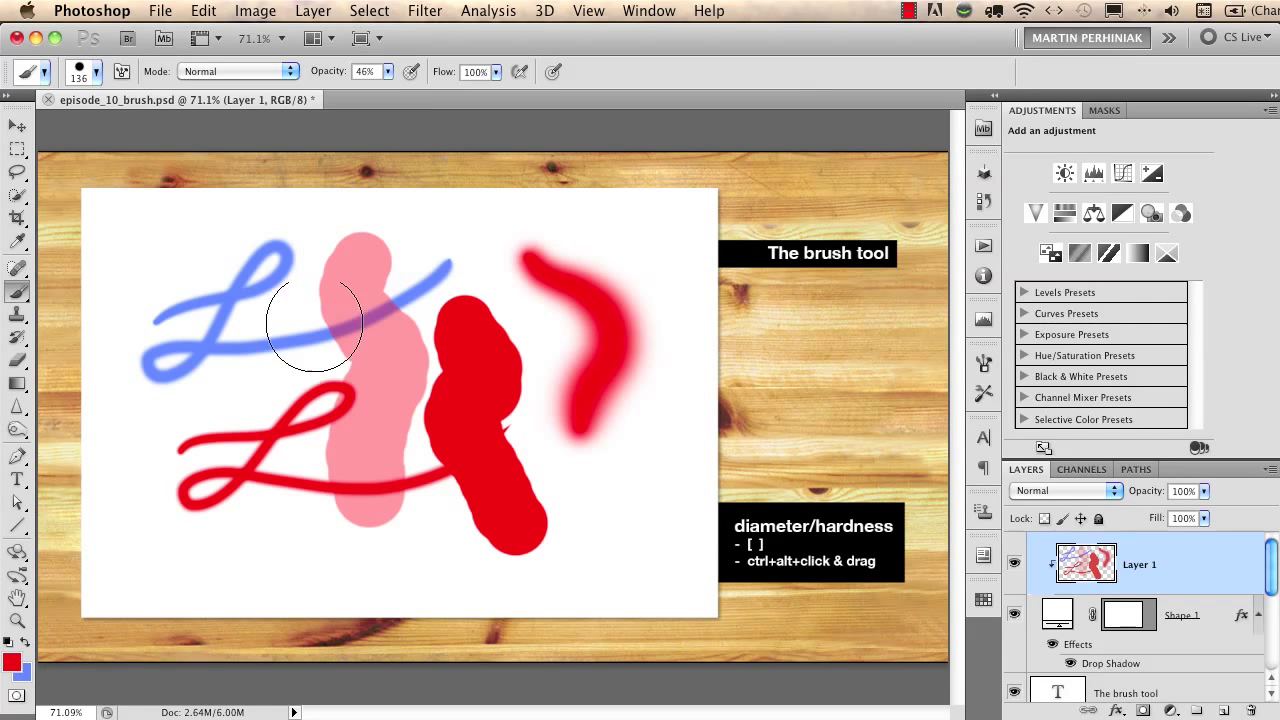
left_click_drag(333, 322, 328, 518)
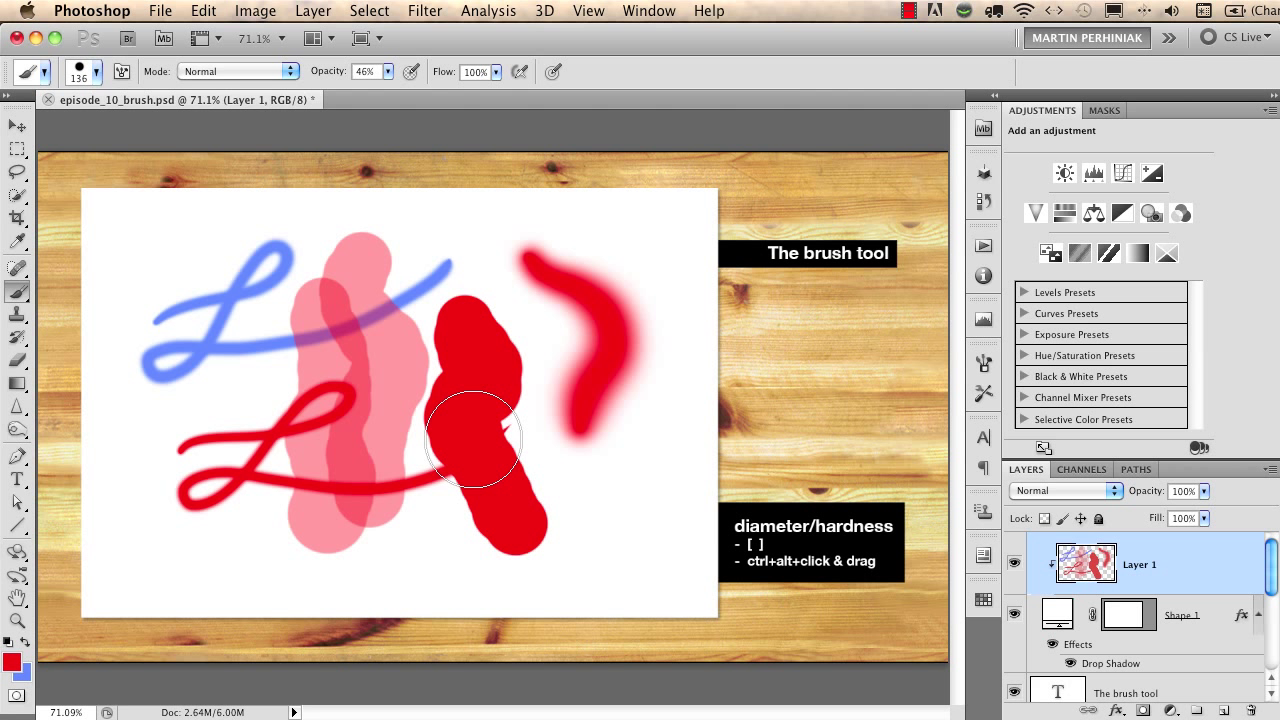
Clear Layer 1 and paint a pink stroke across the top of the card.
key("ctrl+a")
key("Delete")
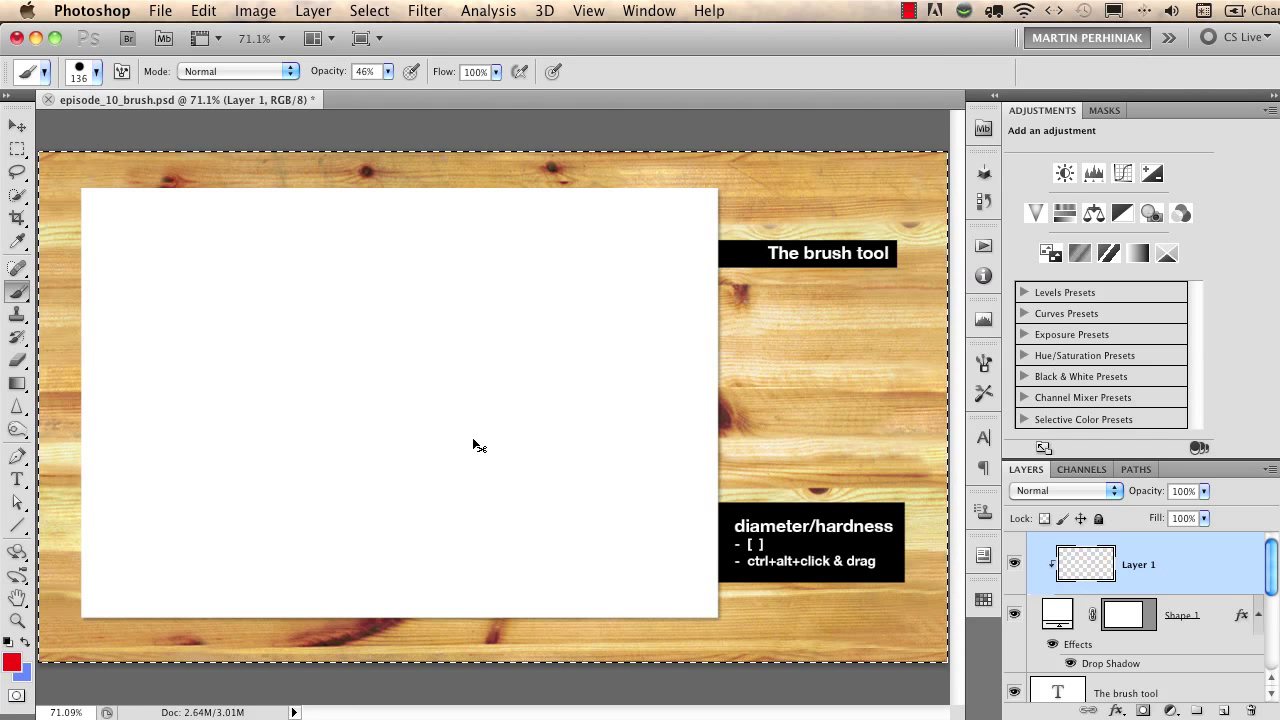
key("ctrl+d")
mouse_move(143, 267)
left_mouse_down()
mouse_move(241, 299)
mouse_move(525, 288)
left_mouse_up()
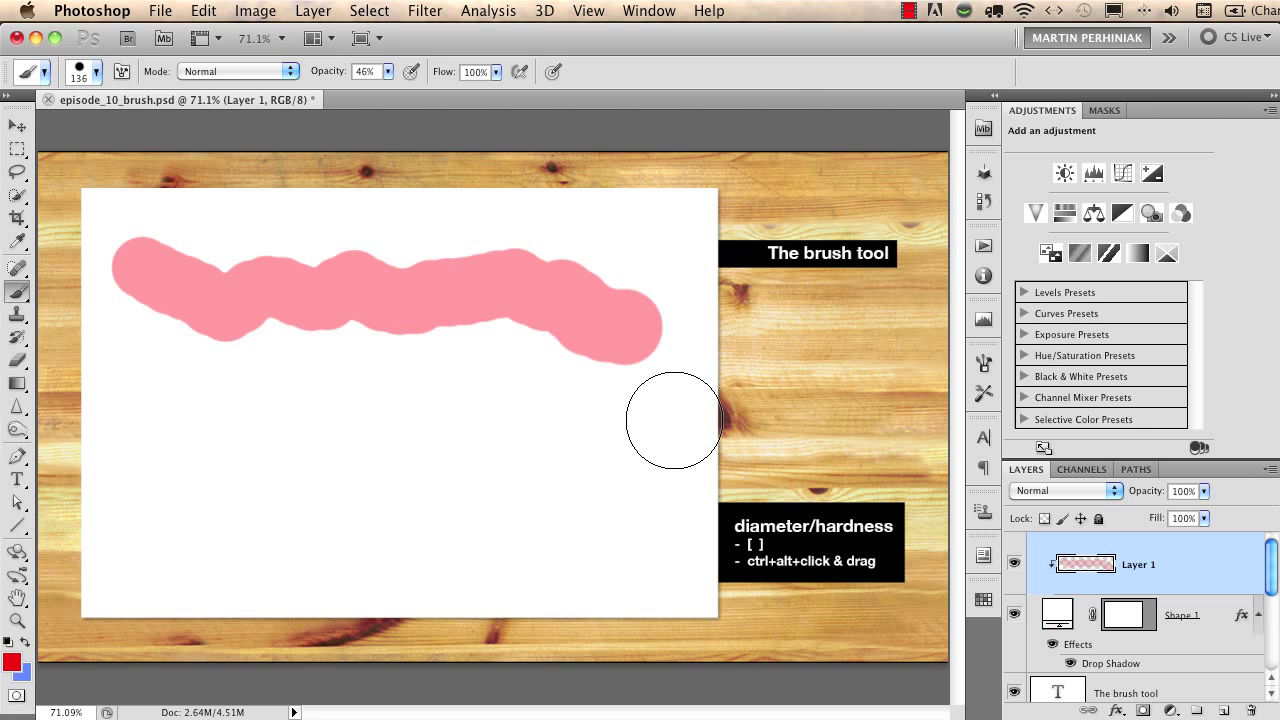
Turn off Shape Dynamics, set brush spacing to 1%, and paint a thick pink test stroke.
left_click(119, 72)
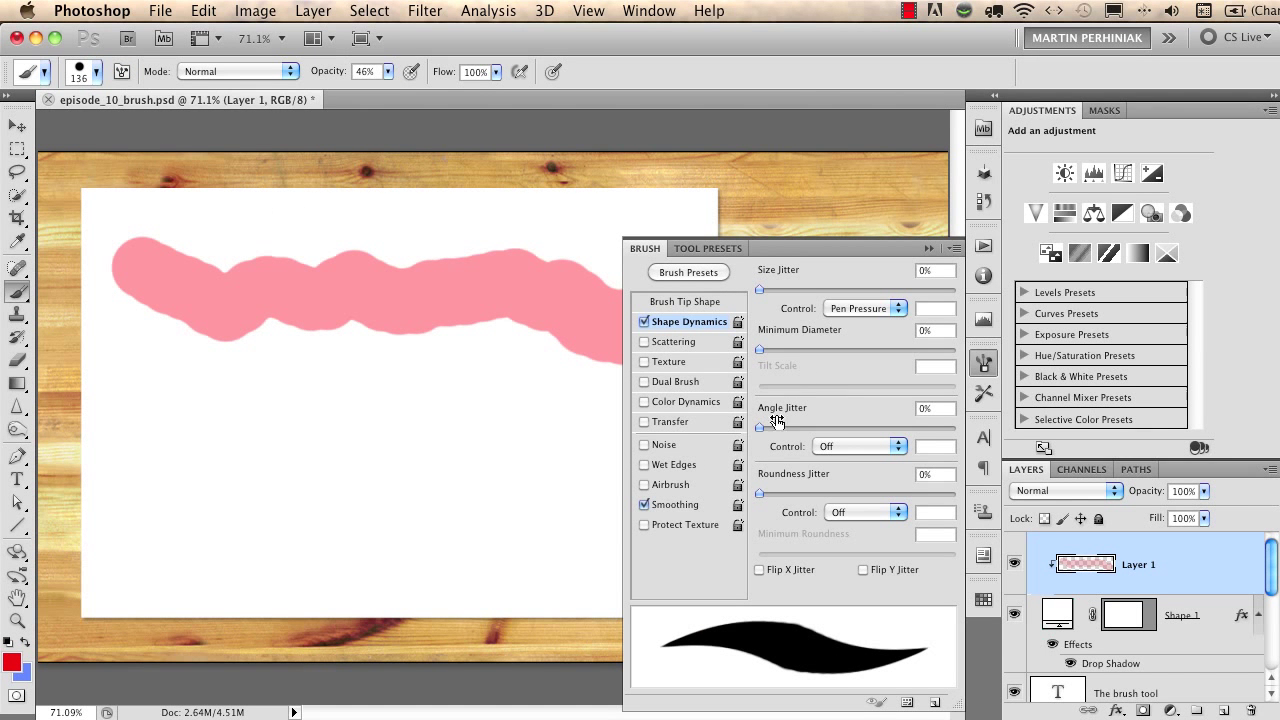
left_click(644, 321)
left_click(687, 302)
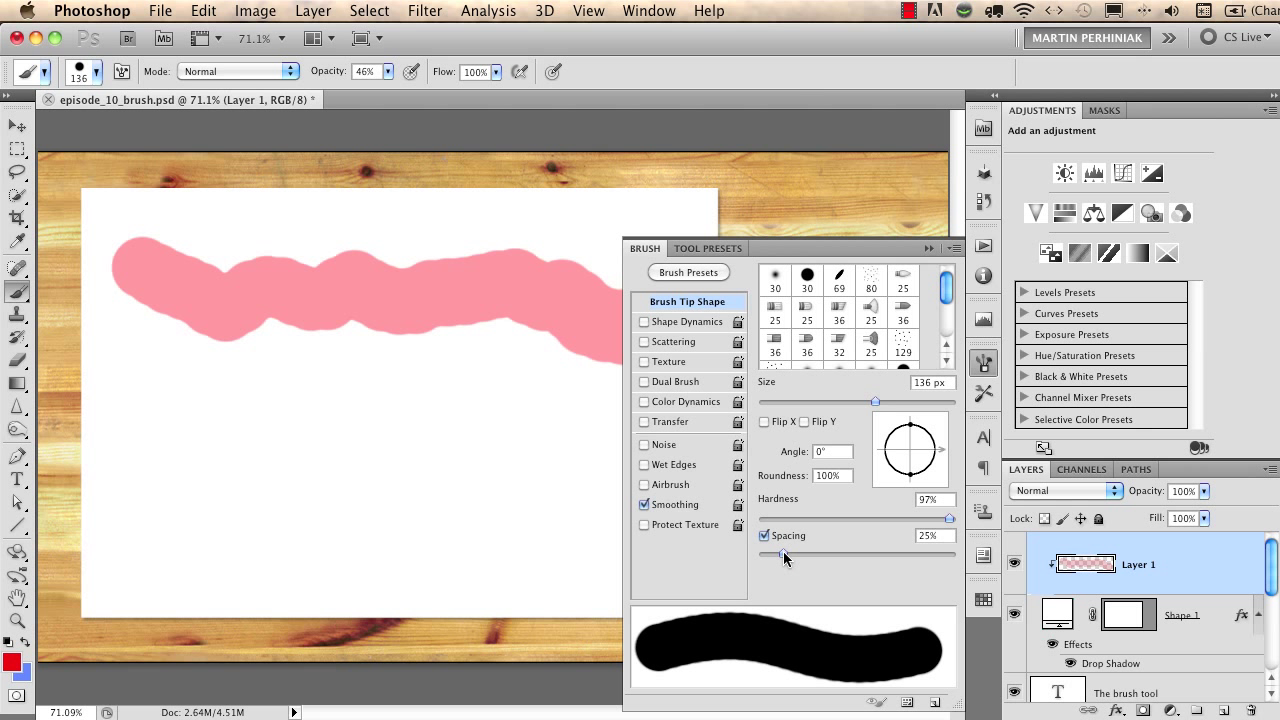
mouse_move(783, 551)
left_mouse_down()
mouse_move(876, 546)
mouse_move(825, 537)
mouse_move(758, 553)
left_mouse_up()
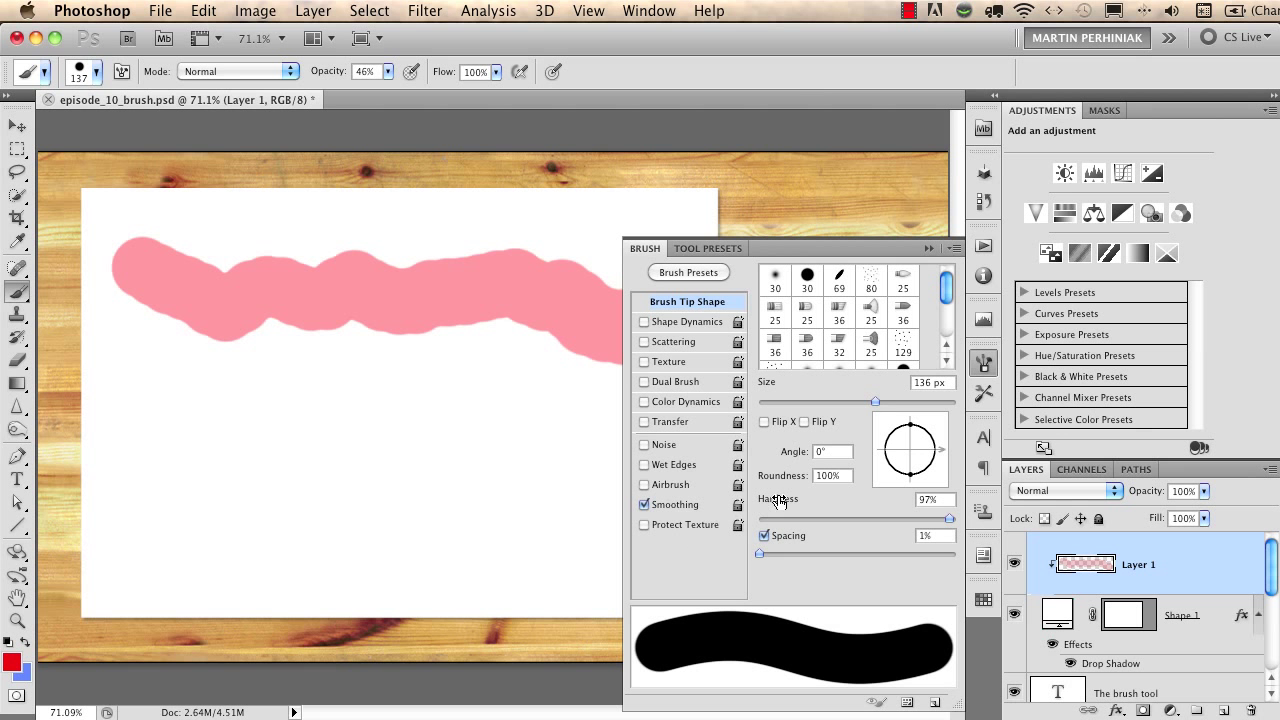
left_click(984, 364)
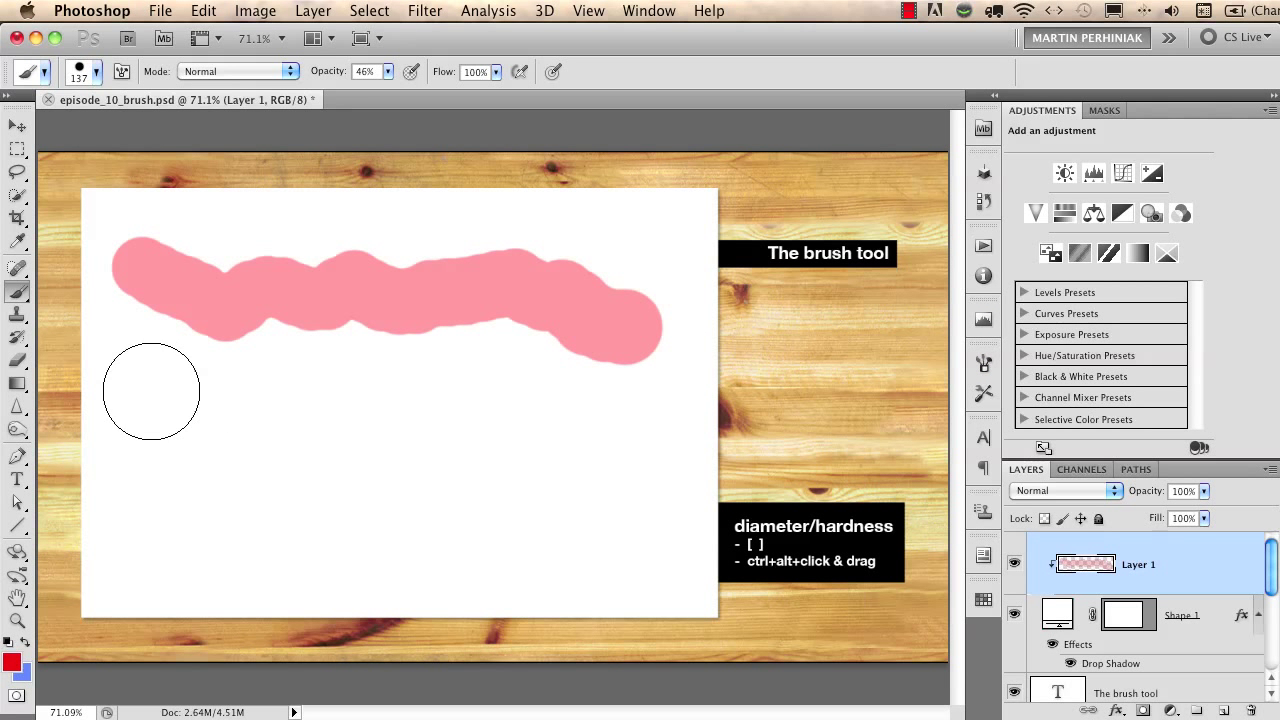
mouse_move(151, 391)
left_mouse_down()
mouse_move(225, 435)
mouse_move(272, 440)
mouse_move(421, 415)
mouse_move(610, 528)
left_mouse_up()
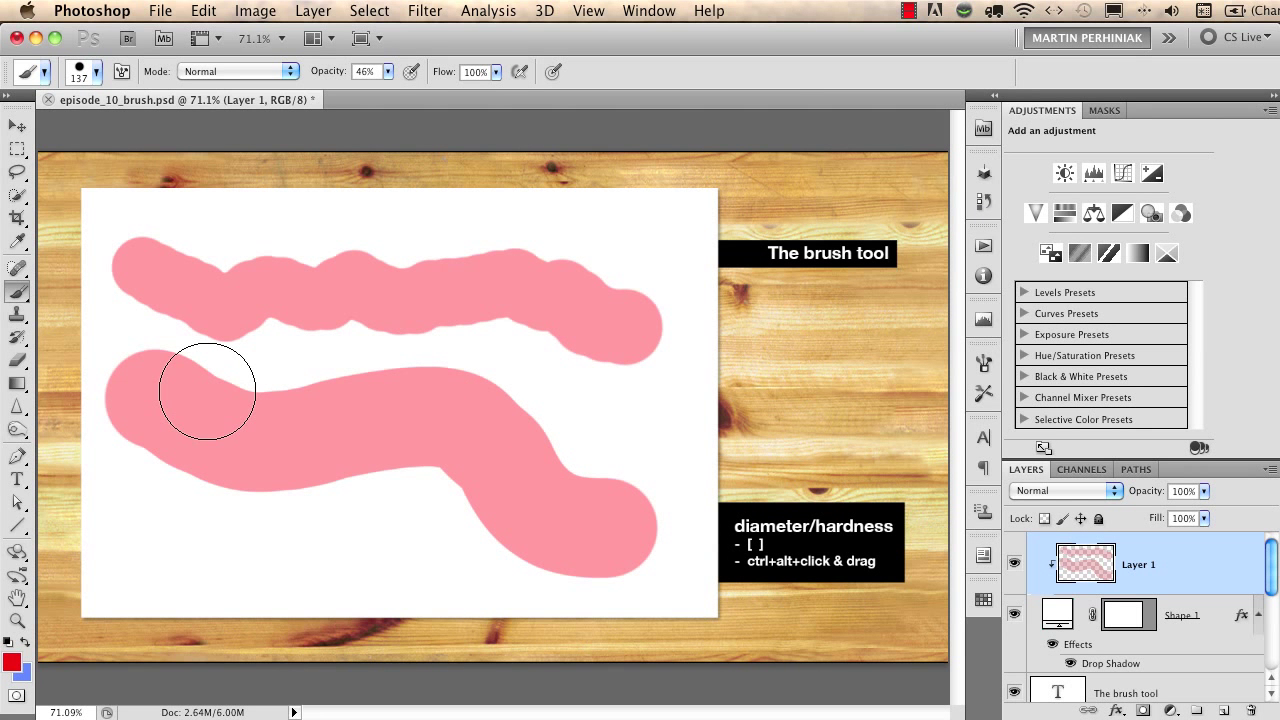
Raise opacity to 100%, reset colours to black and white, and clear Layer 1.
mouse_move(322, 72)
left_mouse_down()
mouse_move(420, 72)
mouse_move(462, 100)
left_mouse_up()
key("d")
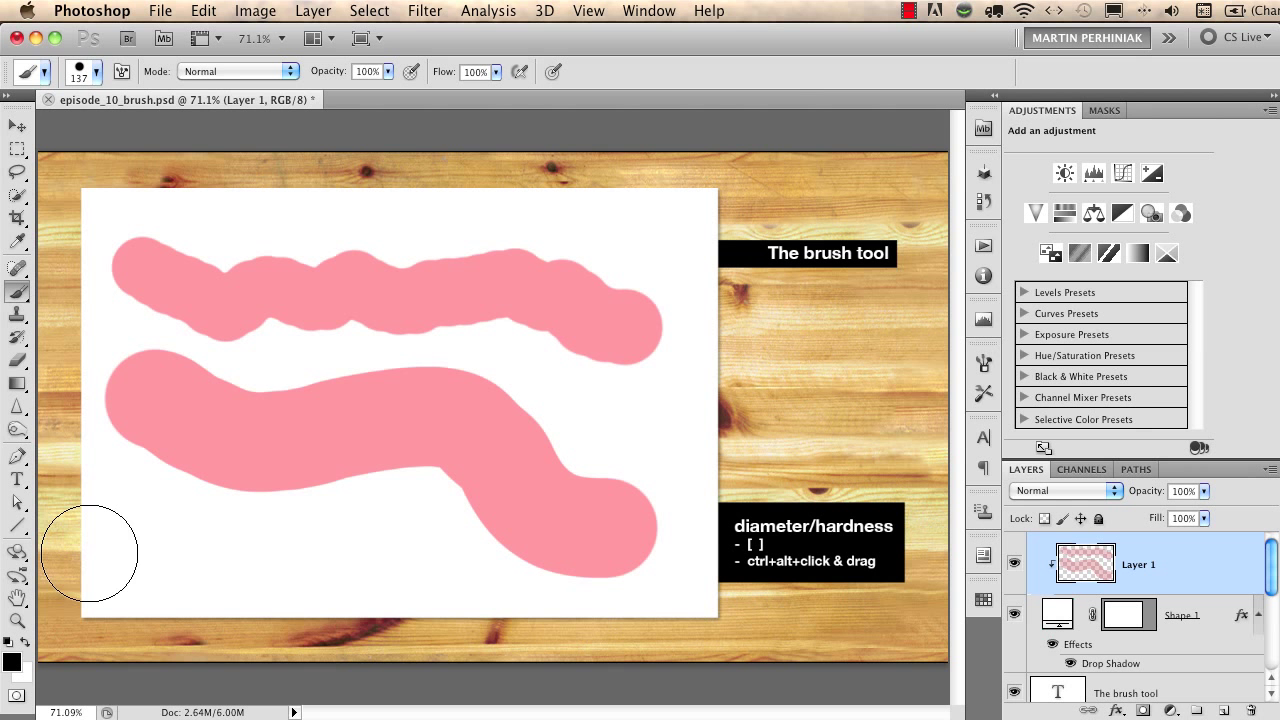
key("ctrl+a")
key("Delete")
key("ctrl+d")
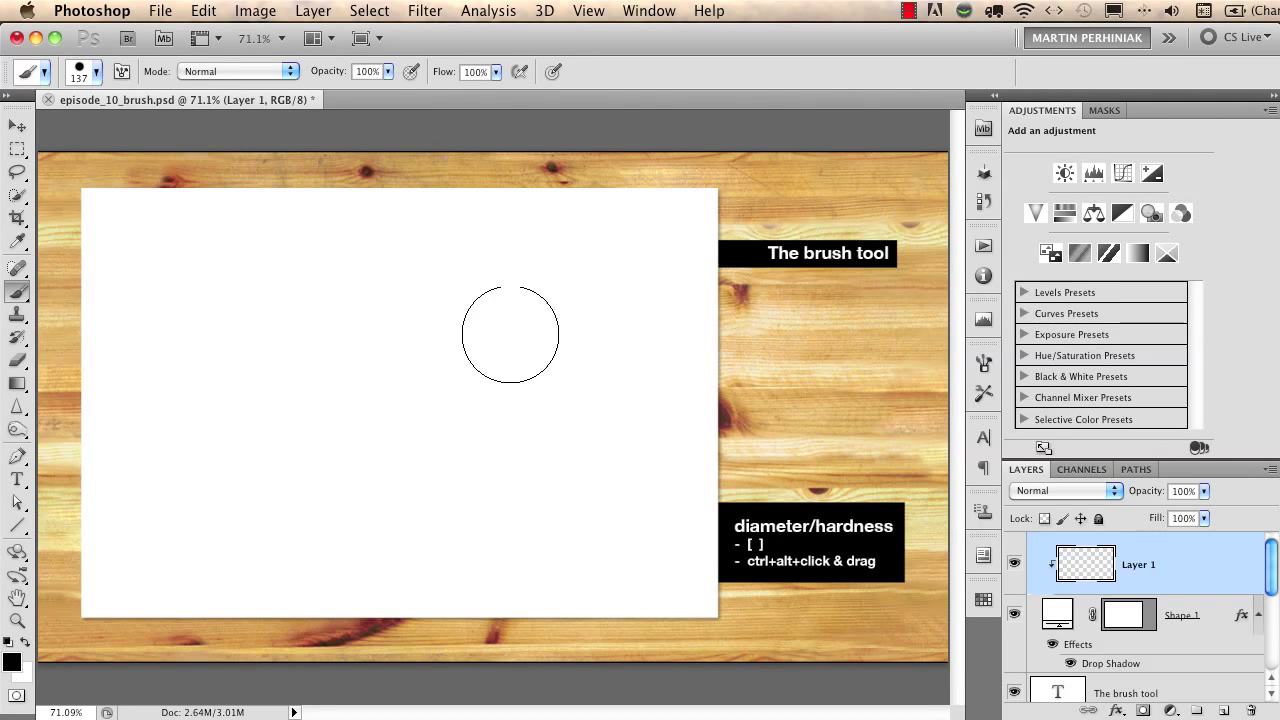
Shrink the brush to 48 px with tapered Shape Dynamics, paint black test loops, and select all.
mouse_move(453, 348)
left_mouse_down()
mouse_move(425, 355)
mouse_move(412, 340)
left_mouse_up()
left_click(122, 72)
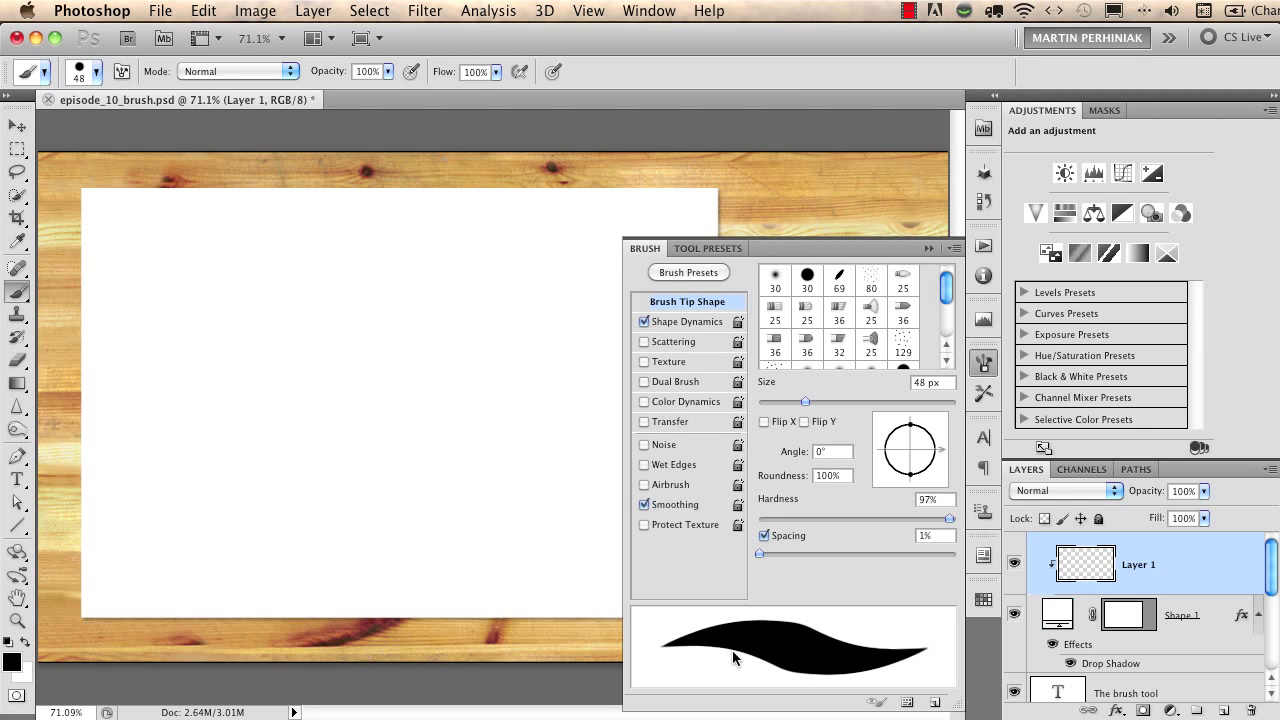
left_click(644, 322)
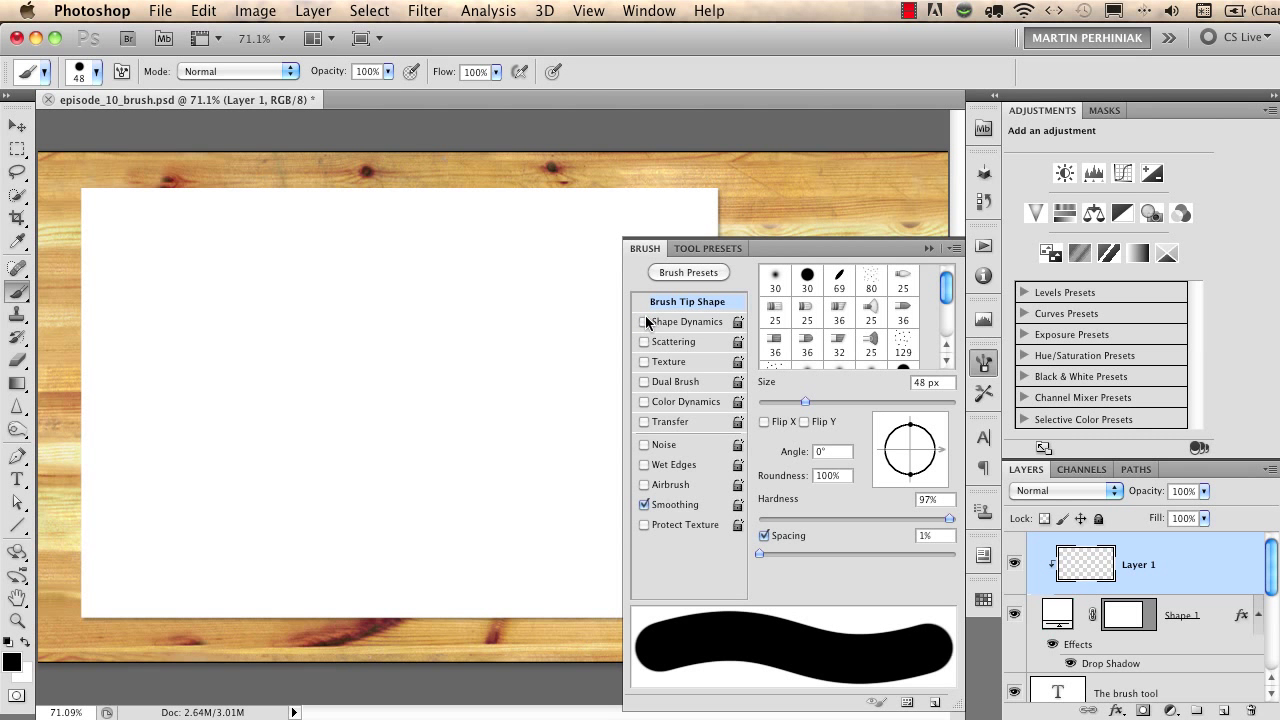
left_click(645, 322)
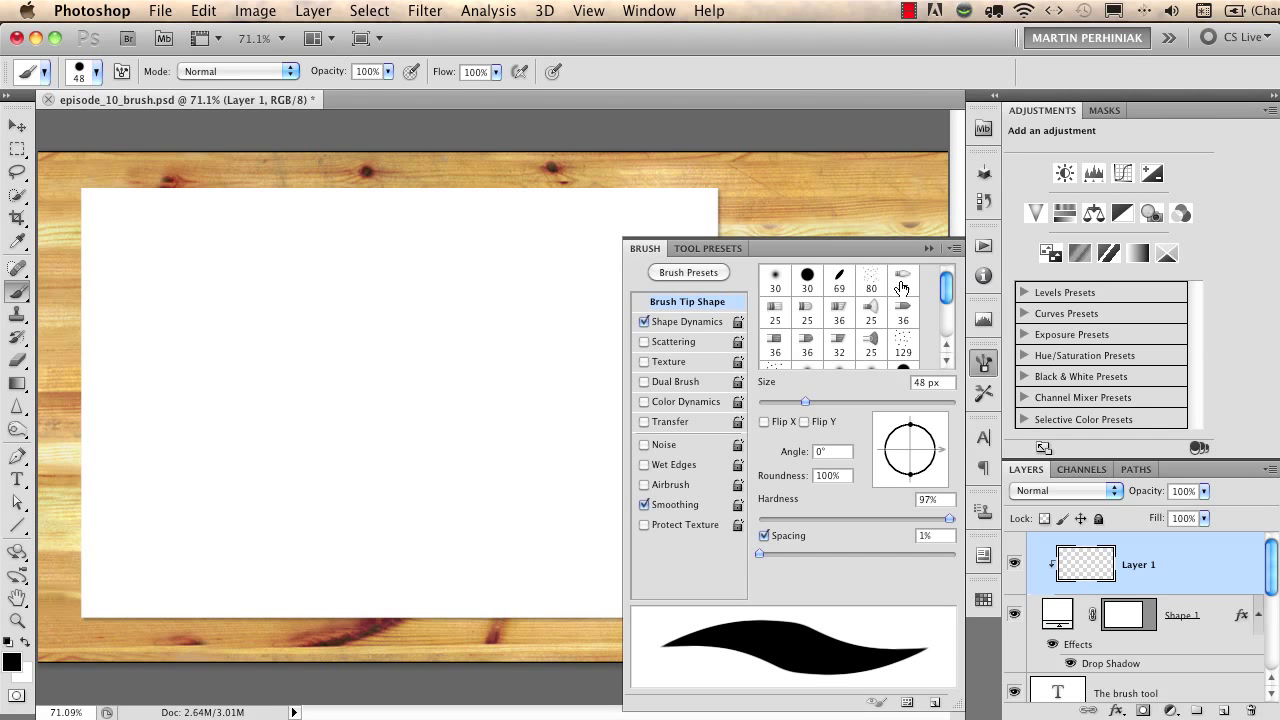
left_click(984, 364)
mouse_move(109, 265)
left_mouse_down()
mouse_move(243, 247)
mouse_move(154, 297)
mouse_move(189, 298)
mouse_move(373, 224)
mouse_move(130, 408)
mouse_move(372, 390)
mouse_move(415, 345)
mouse_move(266, 433)
mouse_move(494, 428)
mouse_move(346, 496)
mouse_move(383, 478)
mouse_move(495, 476)
mouse_move(351, 537)
mouse_move(595, 525)
mouse_move(322, 599)
mouse_move(674, 569)
left_mouse_up()
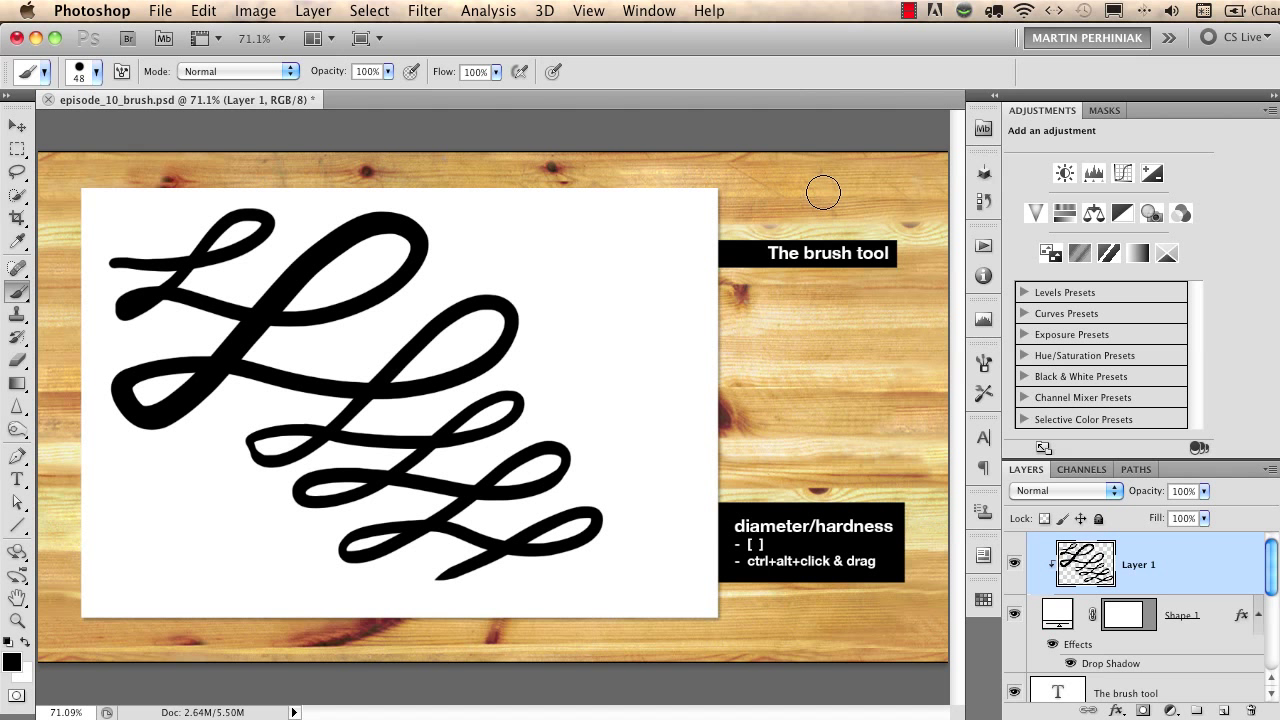
key("super+a")
Delete the black loops, then flatten the brush tip to about 47% roundness and tilt its angle.
key("Delete")
key("super+d")
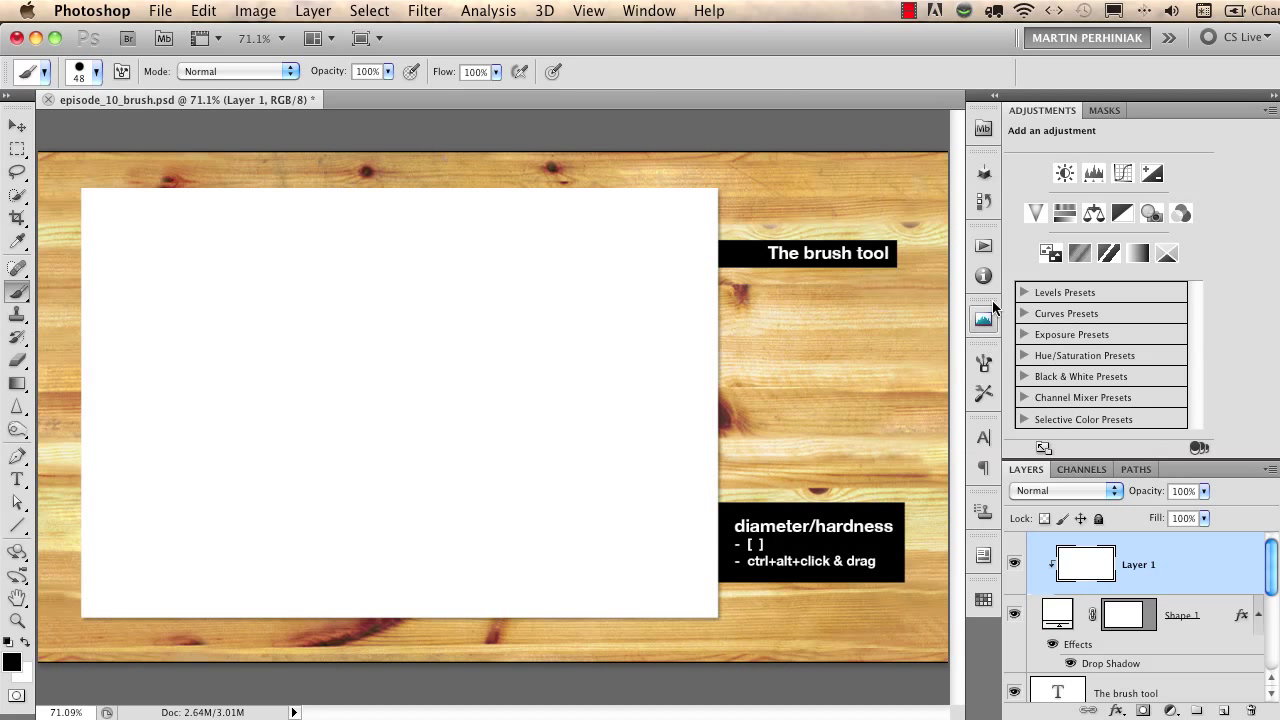
left_click(984, 363)
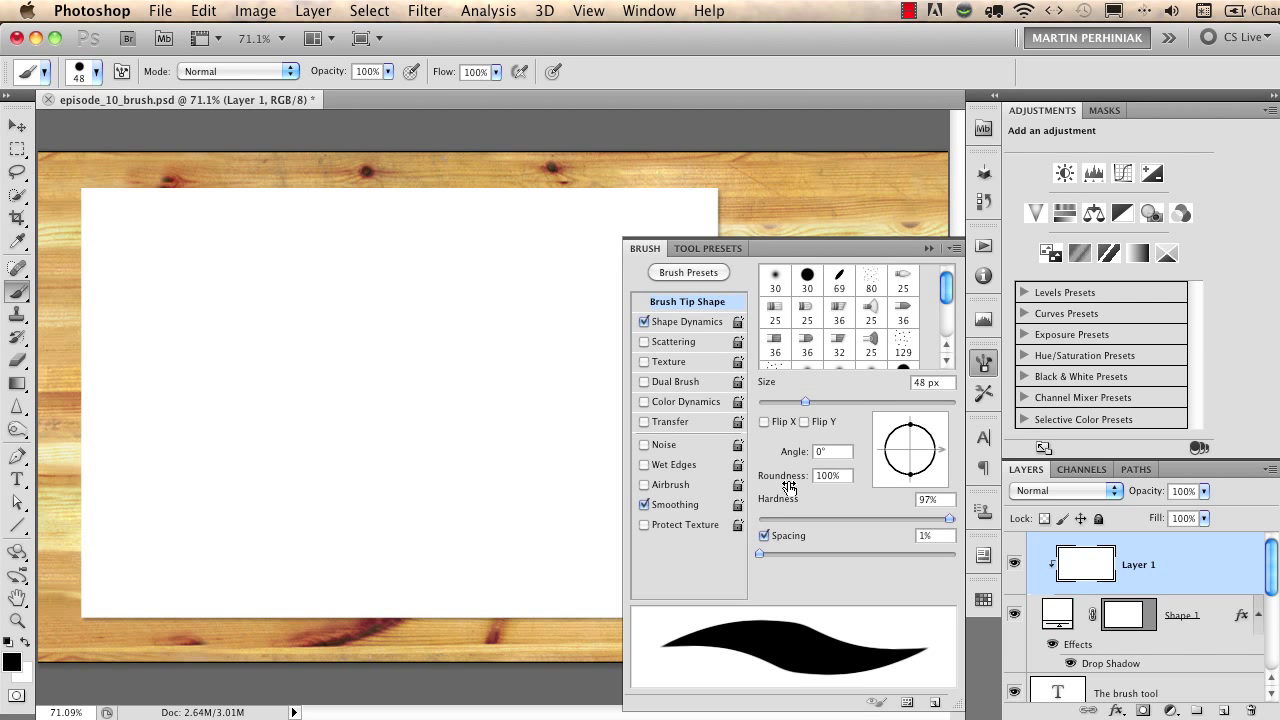
mouse_move(792, 481)
left_mouse_down()
mouse_move(741, 472)
mouse_move(727, 526)
left_mouse_up()
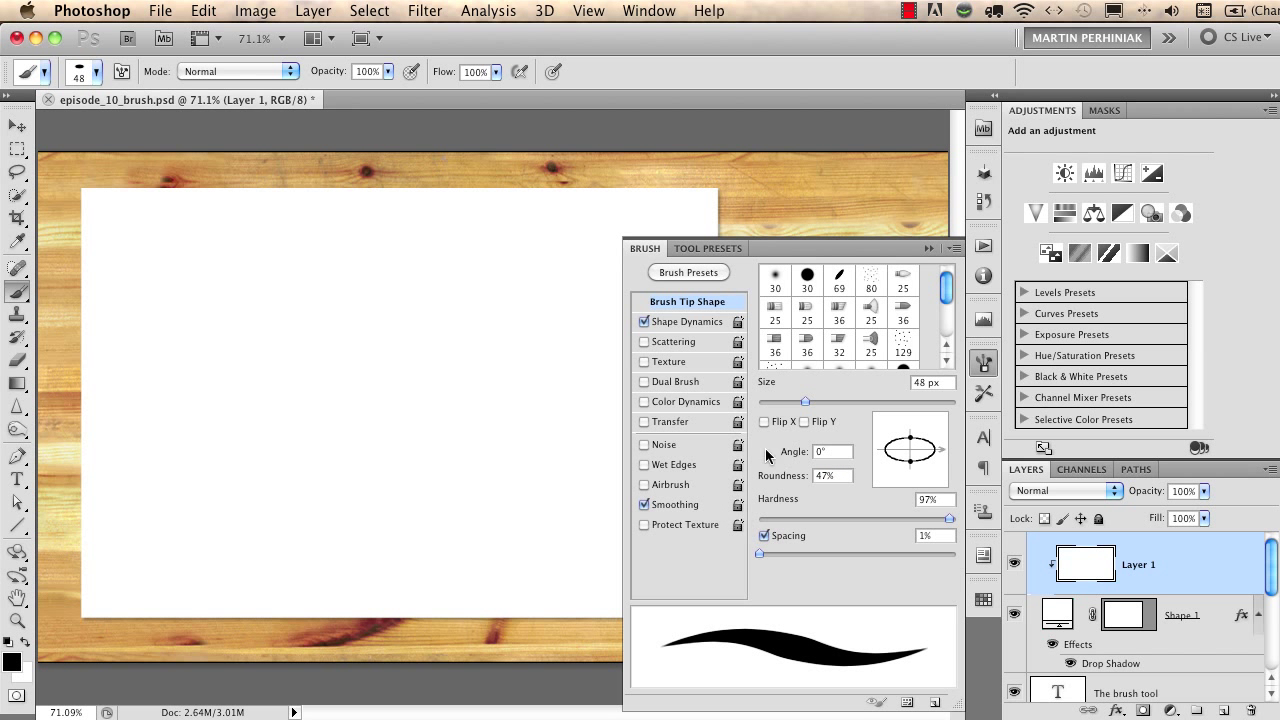
mouse_move(790, 453)
left_mouse_down()
mouse_move(851, 472)
mouse_move(794, 462)
mouse_move(772, 477)
left_mouse_up()
left_click(984, 357)
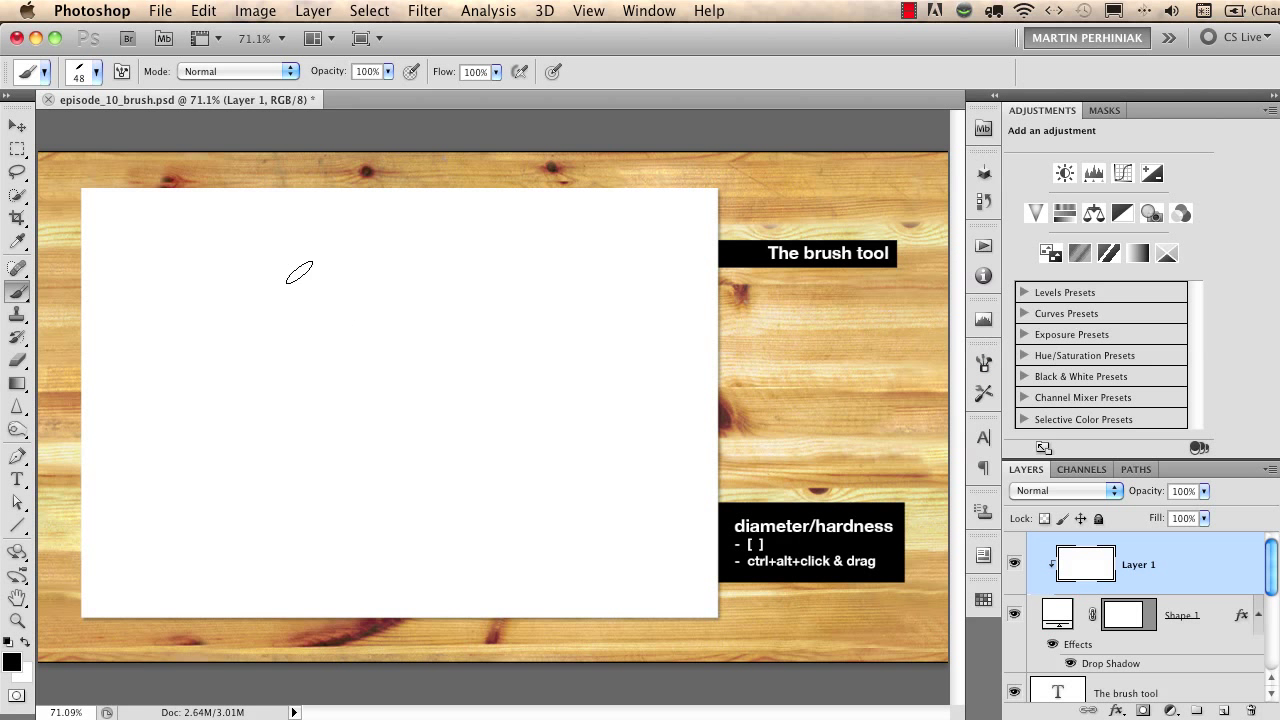
left_click_drag(264, 250, 230, 430)
mouse_move(188, 298)
left_mouse_down()
mouse_move(232, 310)
mouse_move(190, 402)
left_mouse_up()
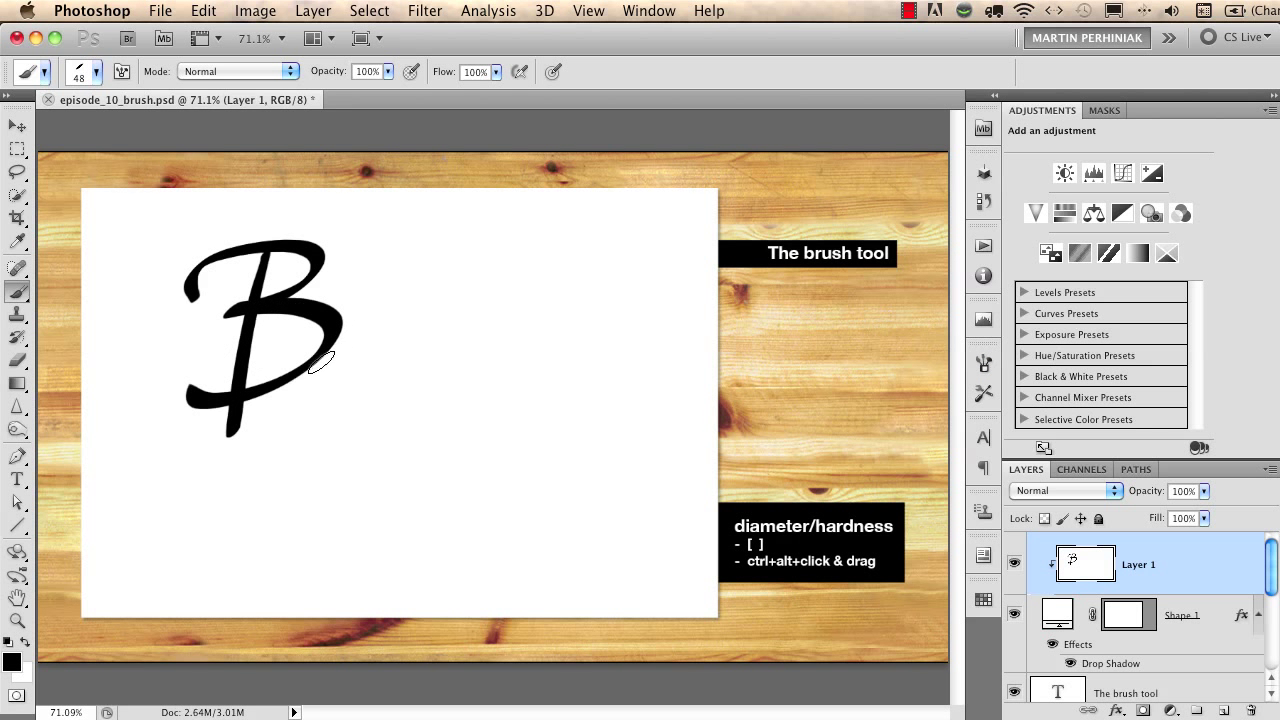
left_click_drag(372, 329, 385, 323)
mouse_move(331, 366)
left_mouse_down()
mouse_move(414, 343)
mouse_move(420, 388)
left_mouse_up()
mouse_move(470, 330)
left_mouse_down()
mouse_move(514, 352)
mouse_move(543, 440)
left_mouse_up()
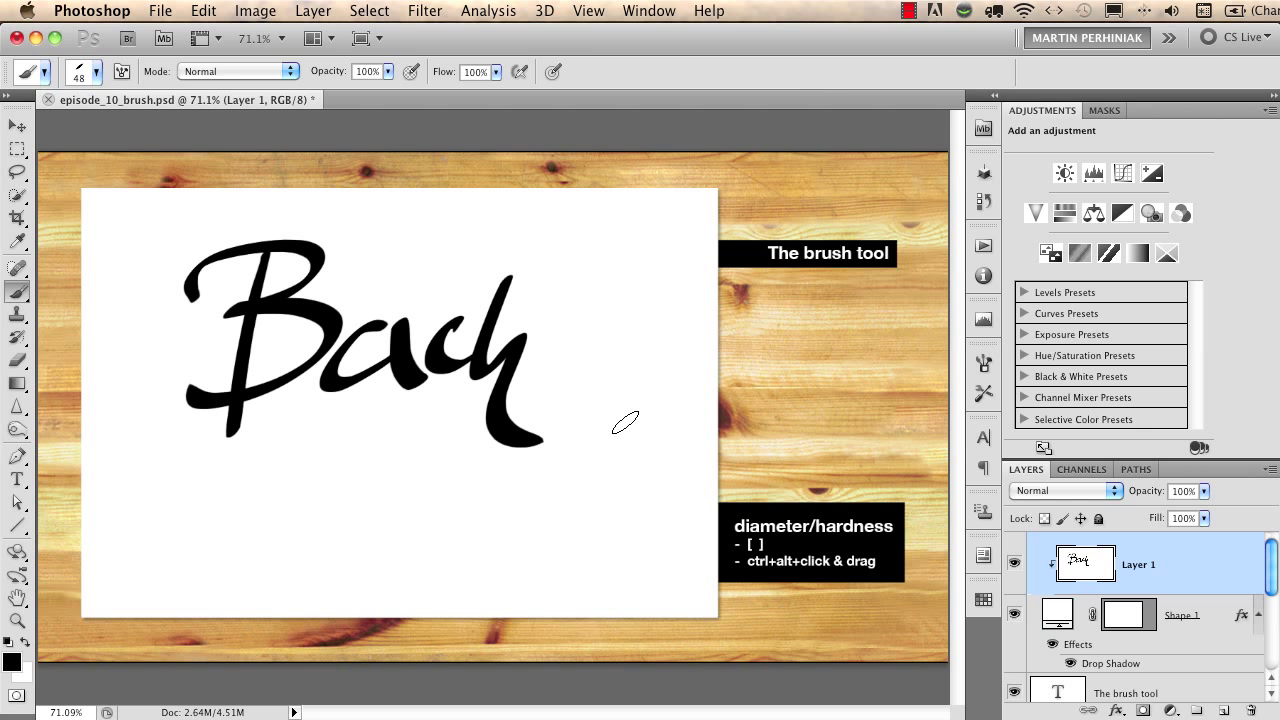
key("cmd+a")
key("BackSpace")
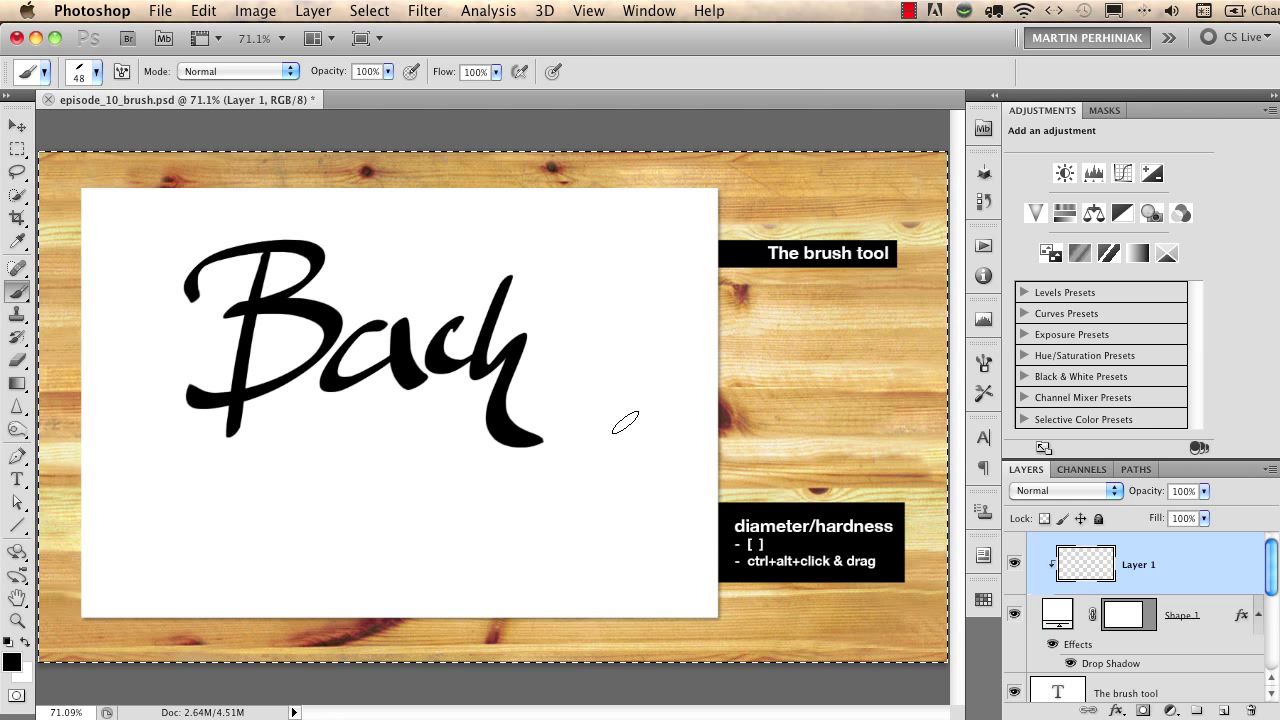
Deselect and choose the hard round brush preset.
key("super+d")
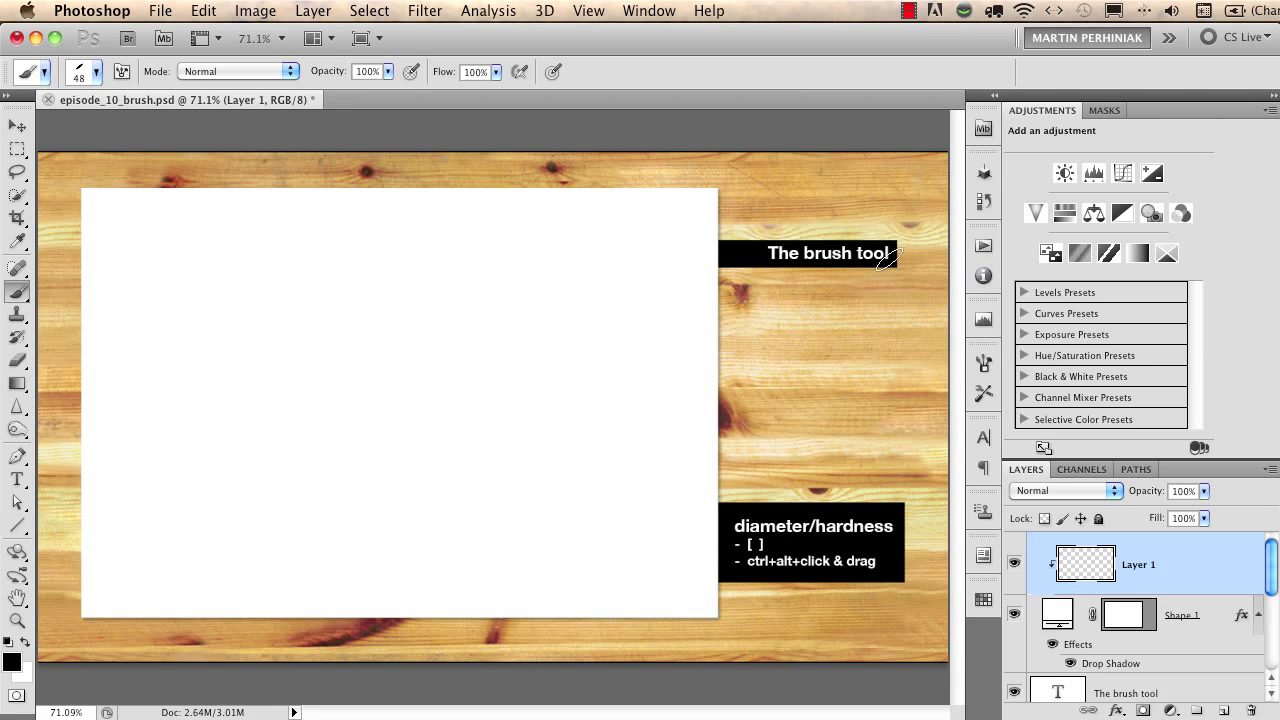
left_click(96, 72)
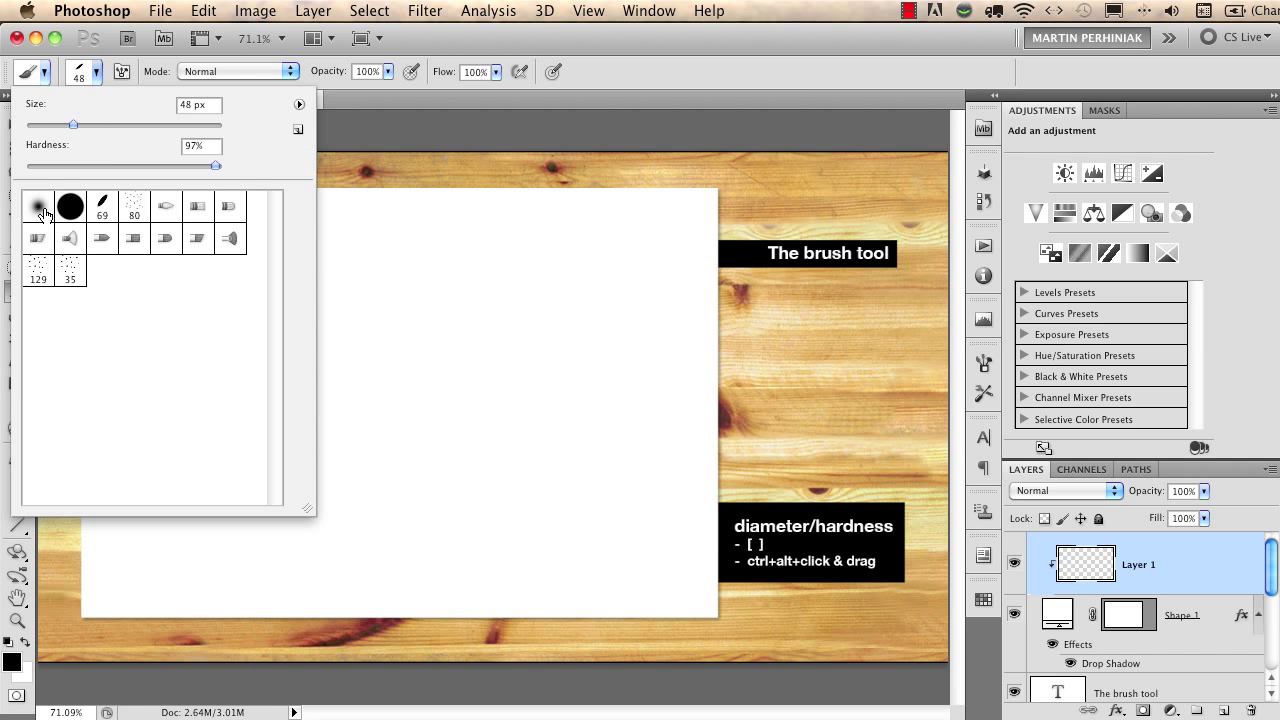
left_click(70, 206)
left_click(104, 70)
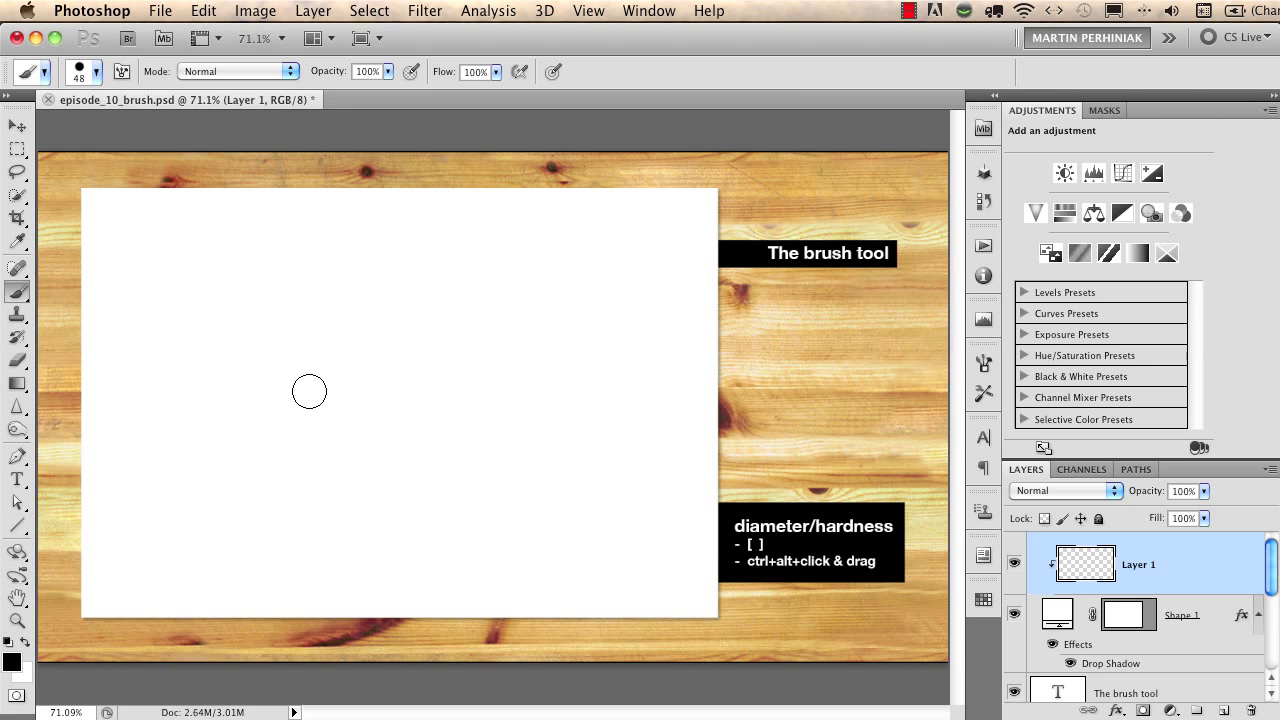
Stamp about a dozen black dots in a loose scattered cluster on the card.
left_click(345, 317)
left_click(435, 339)
left_click(358, 397)
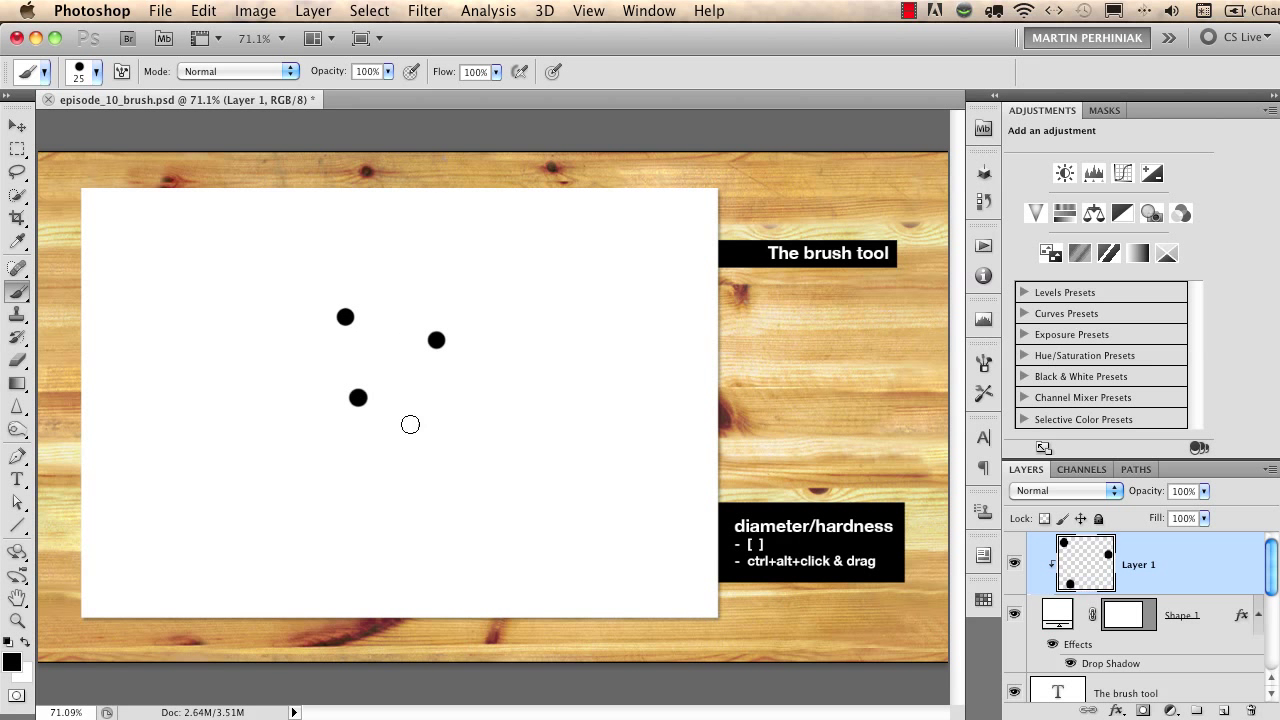
left_click(427, 469)
left_click(274, 436)
left_click(341, 508)
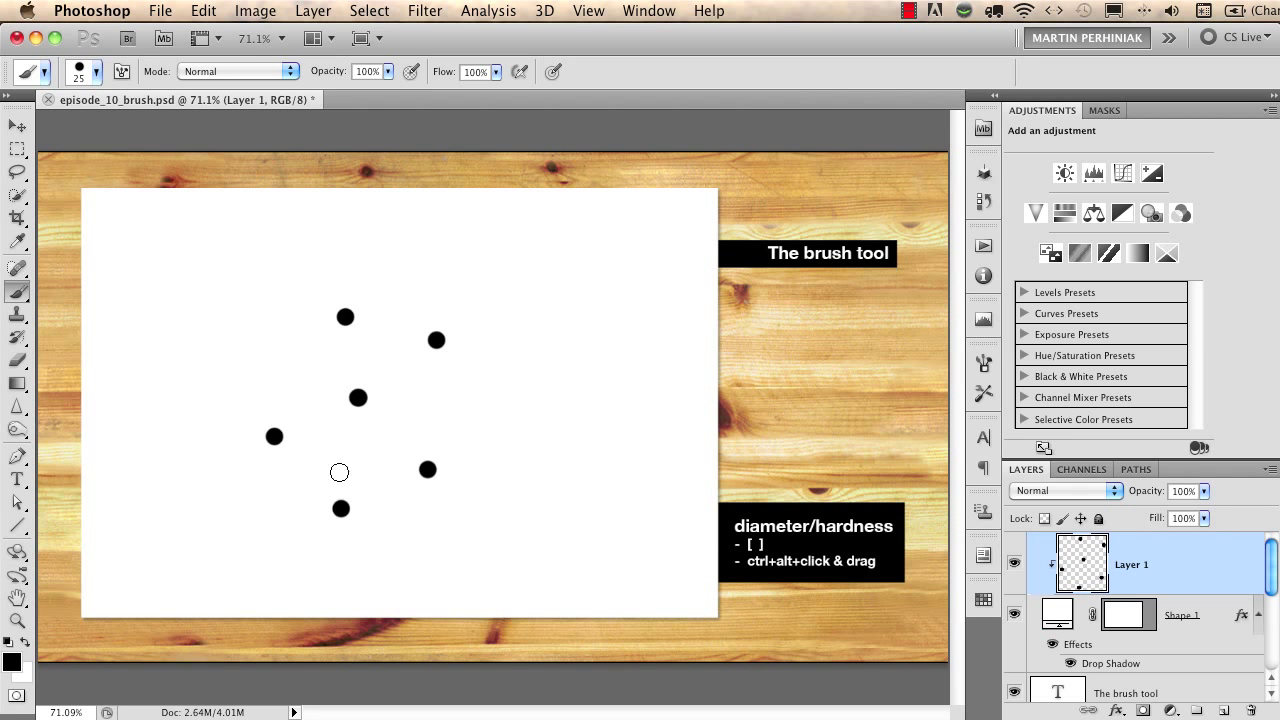
left_click(255, 337)
left_click(509, 402)
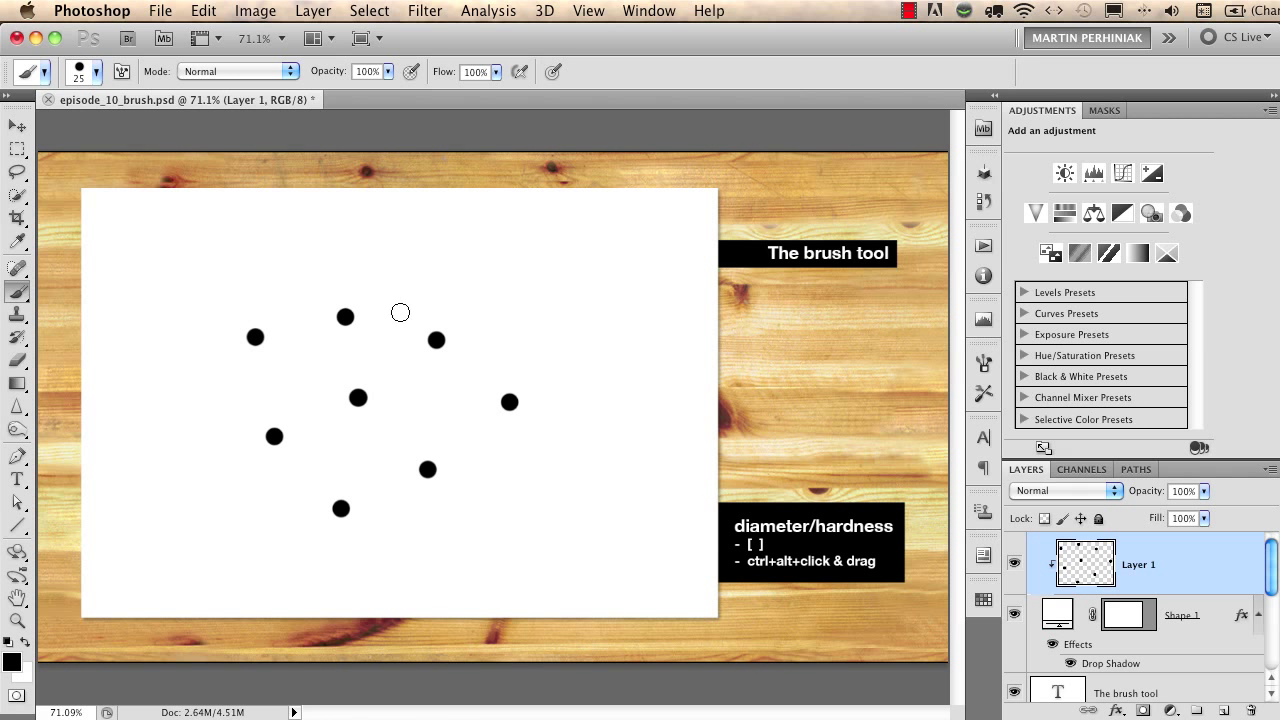
left_click(420, 397)
left_click(495, 312)
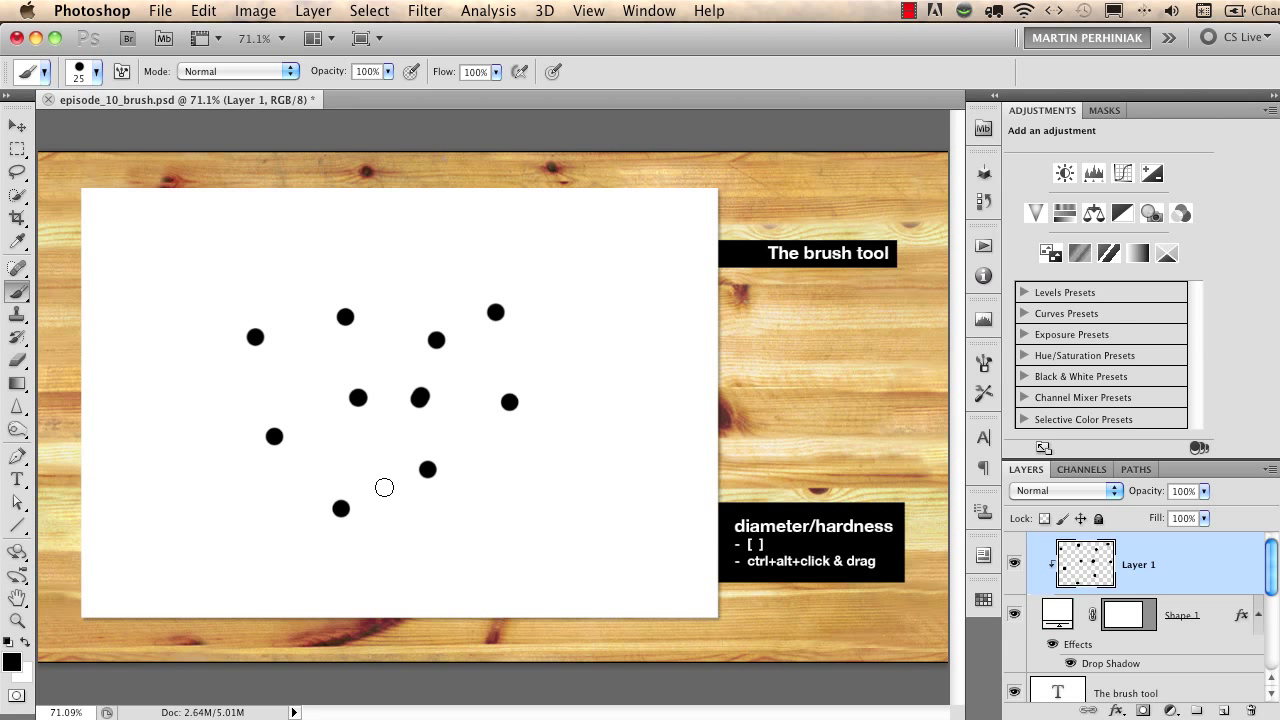
left_click(359, 461)
left_click(449, 540)
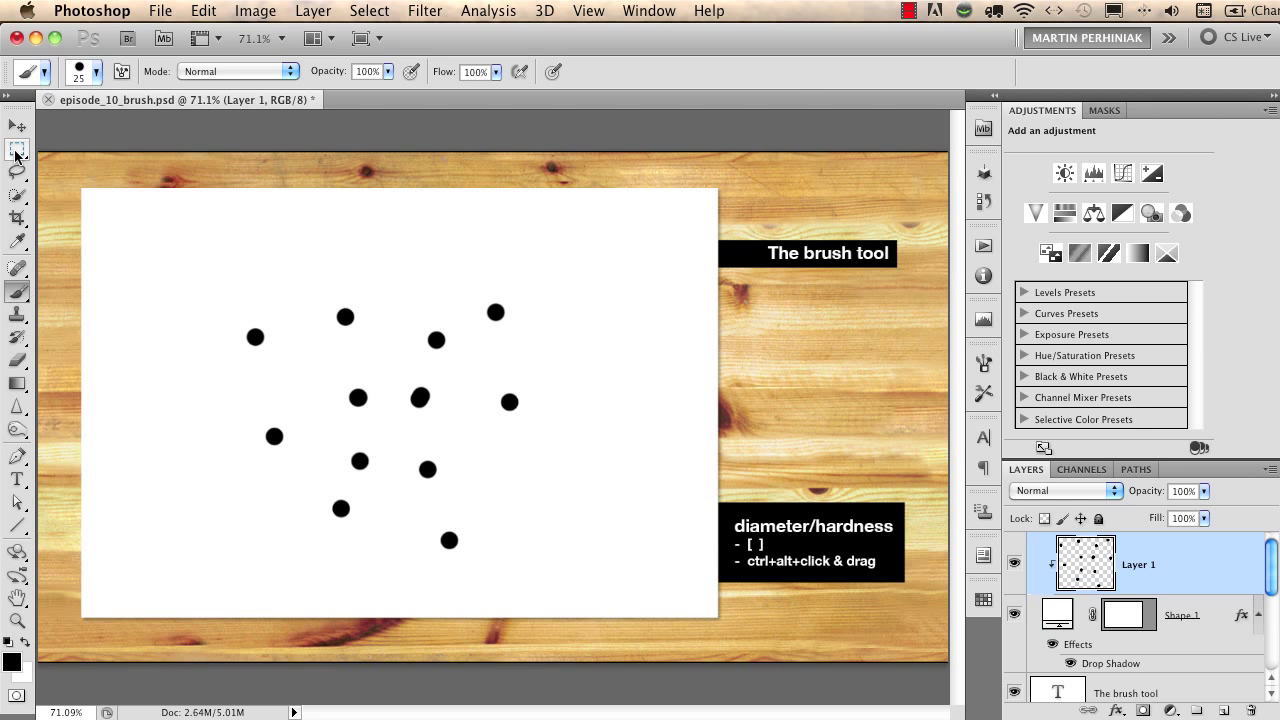
Marquee-select the dot cluster, define it as brush preset 'Sampled Brush 2', and deselect.
left_click(15, 150)
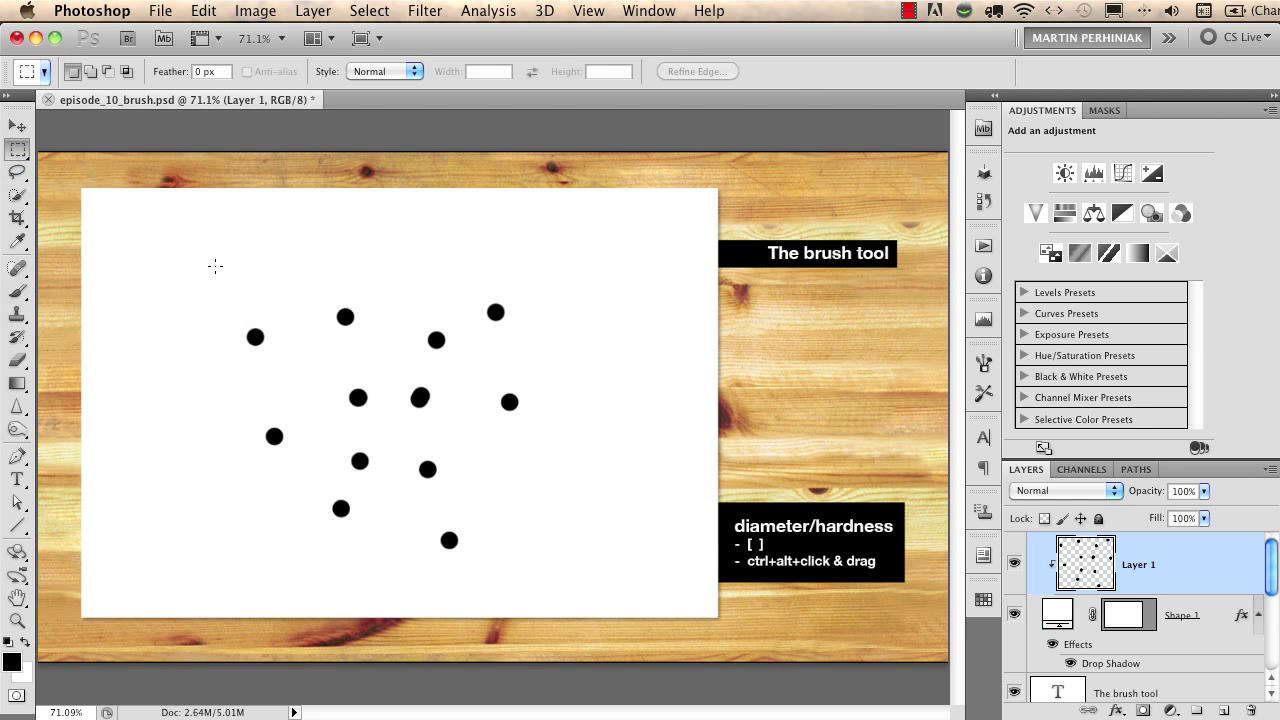
left_click_drag(358, 428, 534, 573)
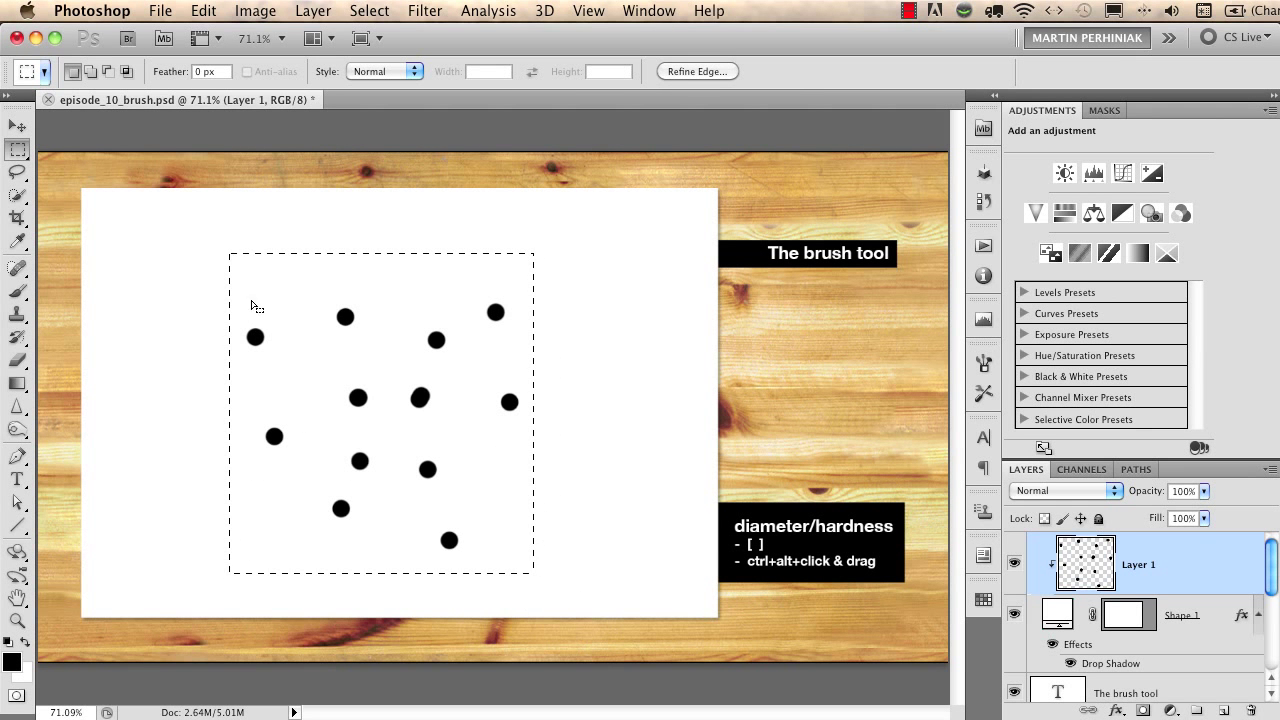
left_click(203, 11)
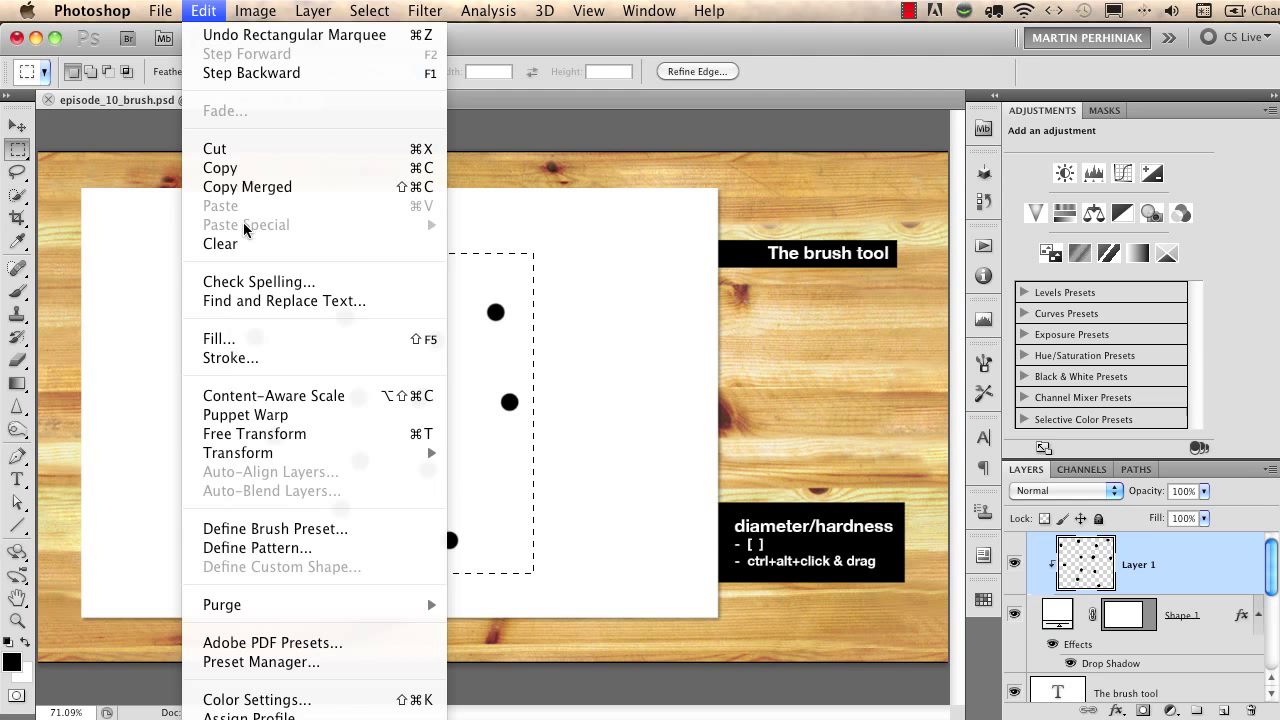
left_click(292, 530)
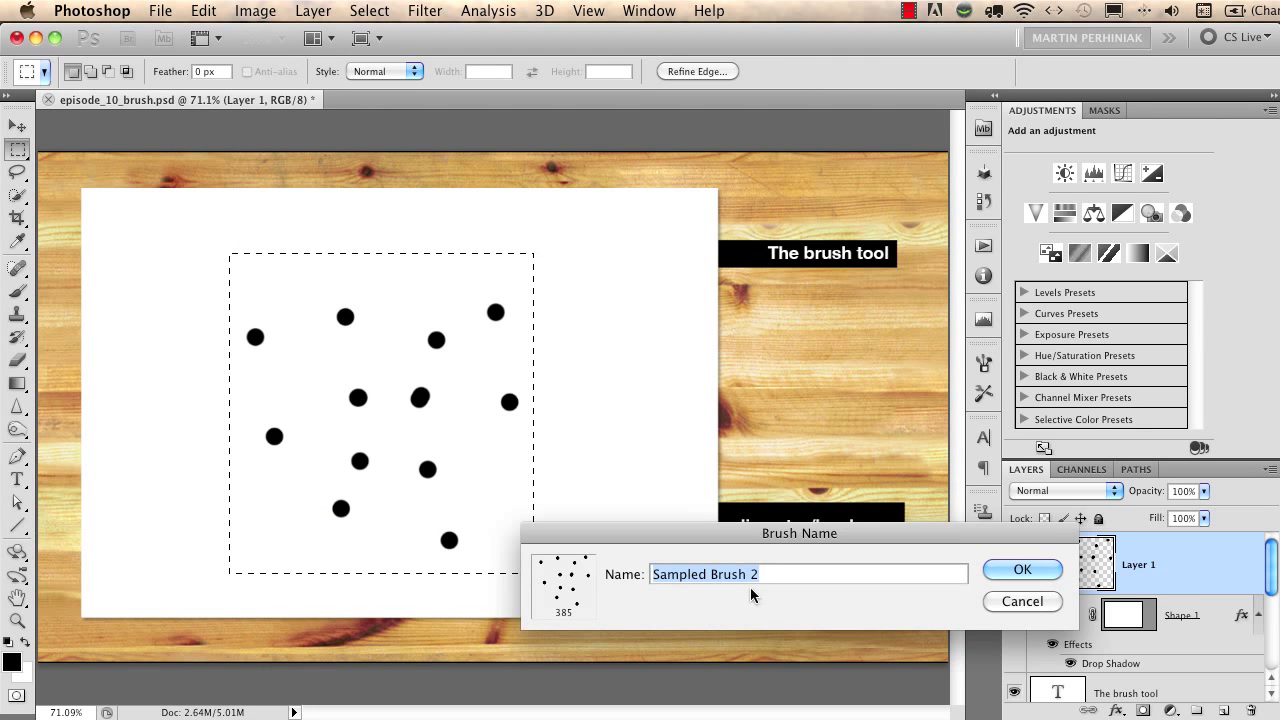
left_click(1025, 572)
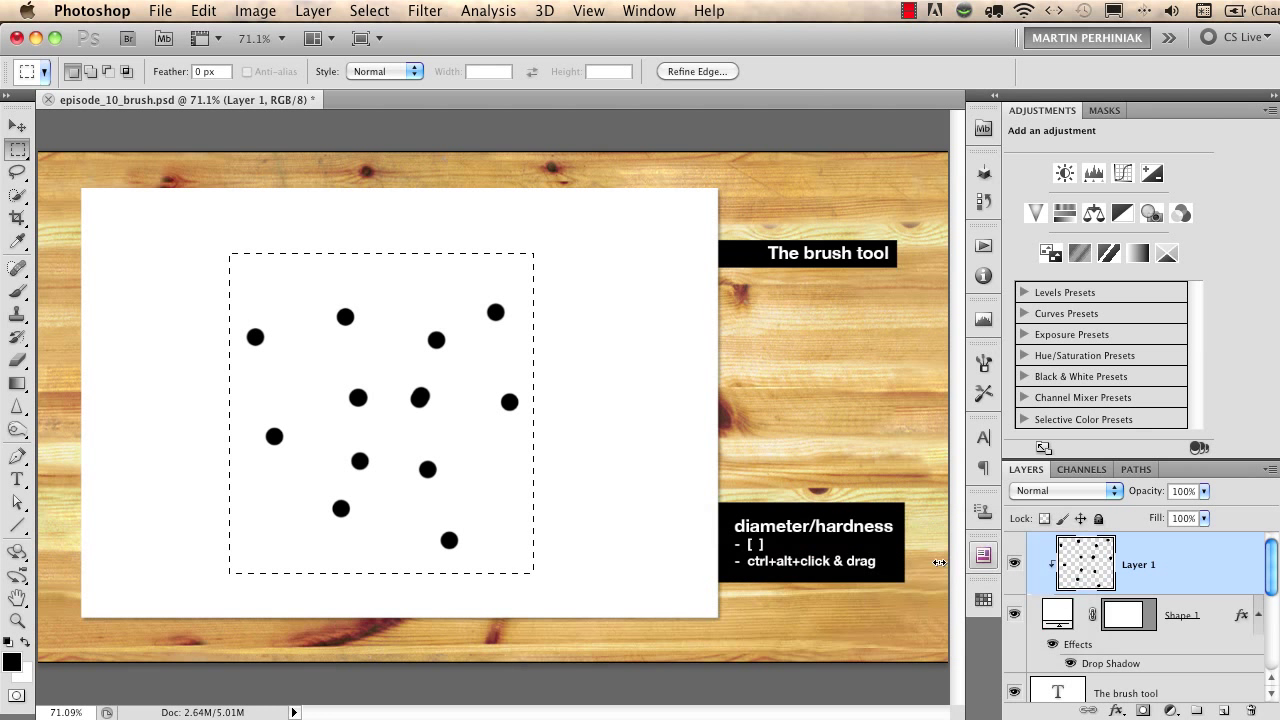
left_click(670, 532)
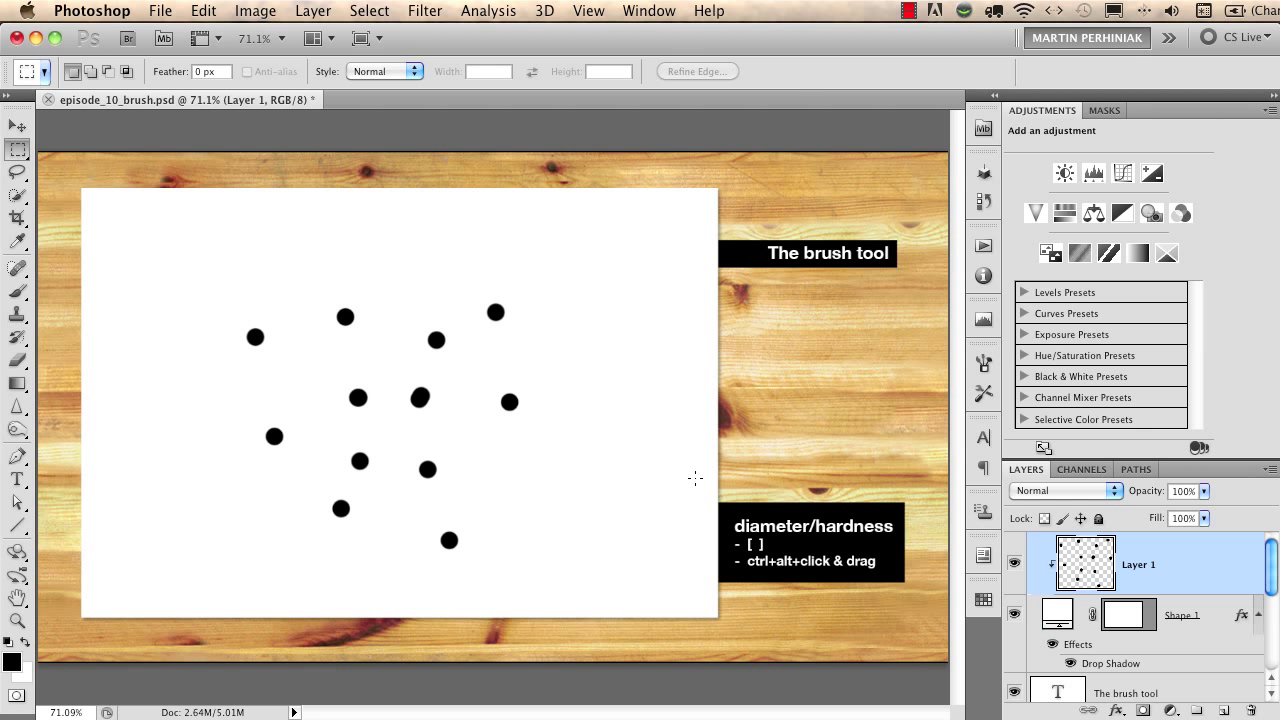
Clear all the dots from Layer 1 and deselect.
key("ctrl+a")
key("Delete")
key("ctrl+d")
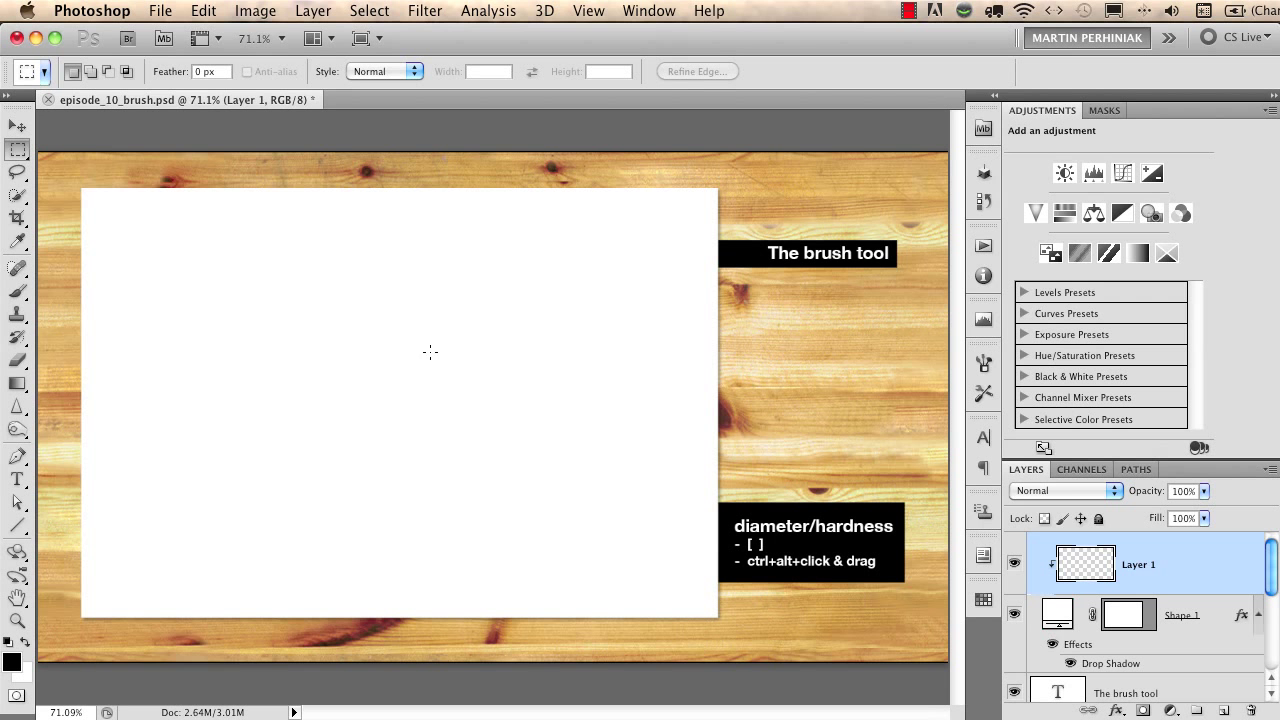
Set the dotted brush to 1% spacing with Shape Dynamics and Transfer enabled.
left_click(984, 363)
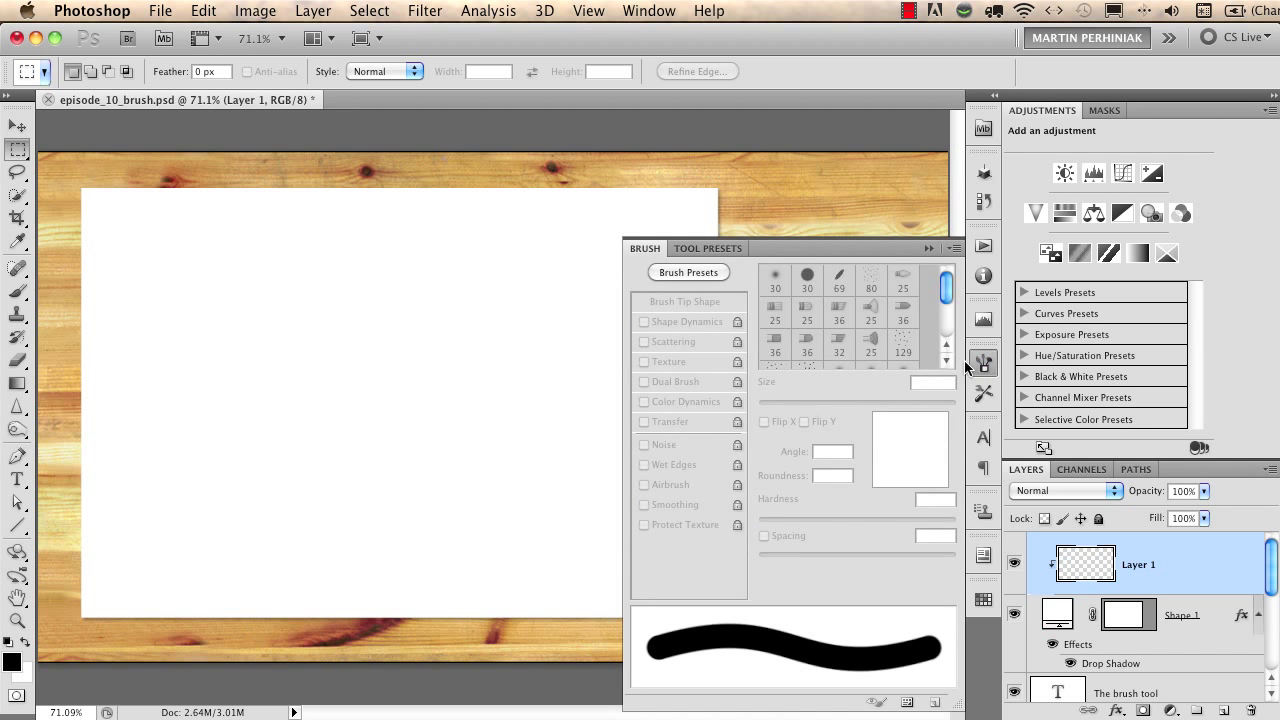
key("b")
mouse_move(944, 320)
left_mouse_down()
mouse_move(944, 269)
mouse_move(944, 322)
left_mouse_up()
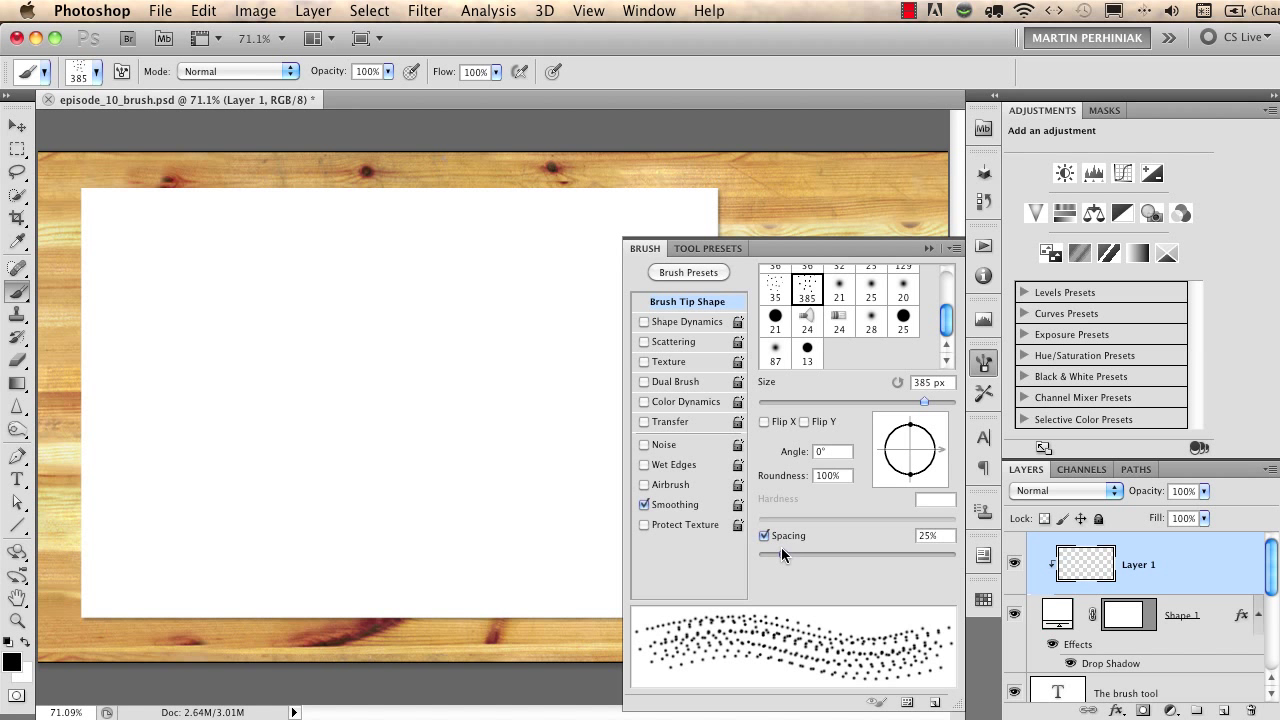
left_click_drag(781, 553, 751, 551)
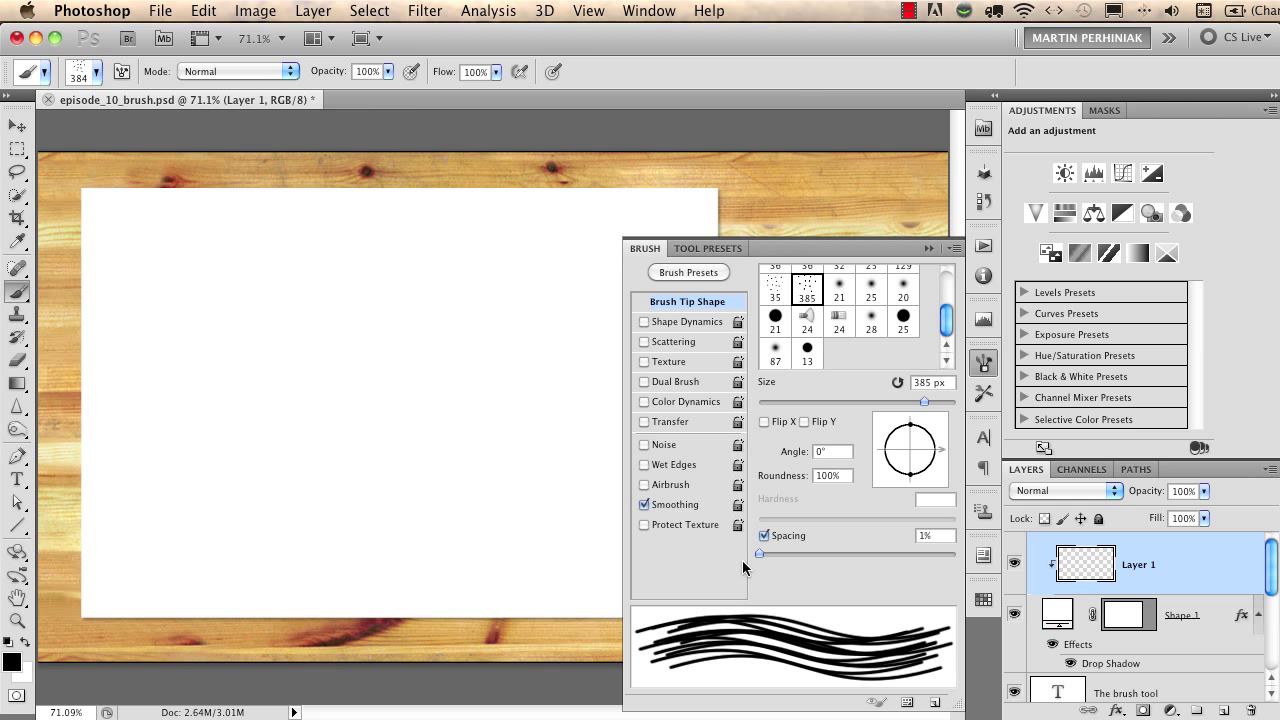
left_click(644, 321)
left_click(644, 321)
left_click(644, 322)
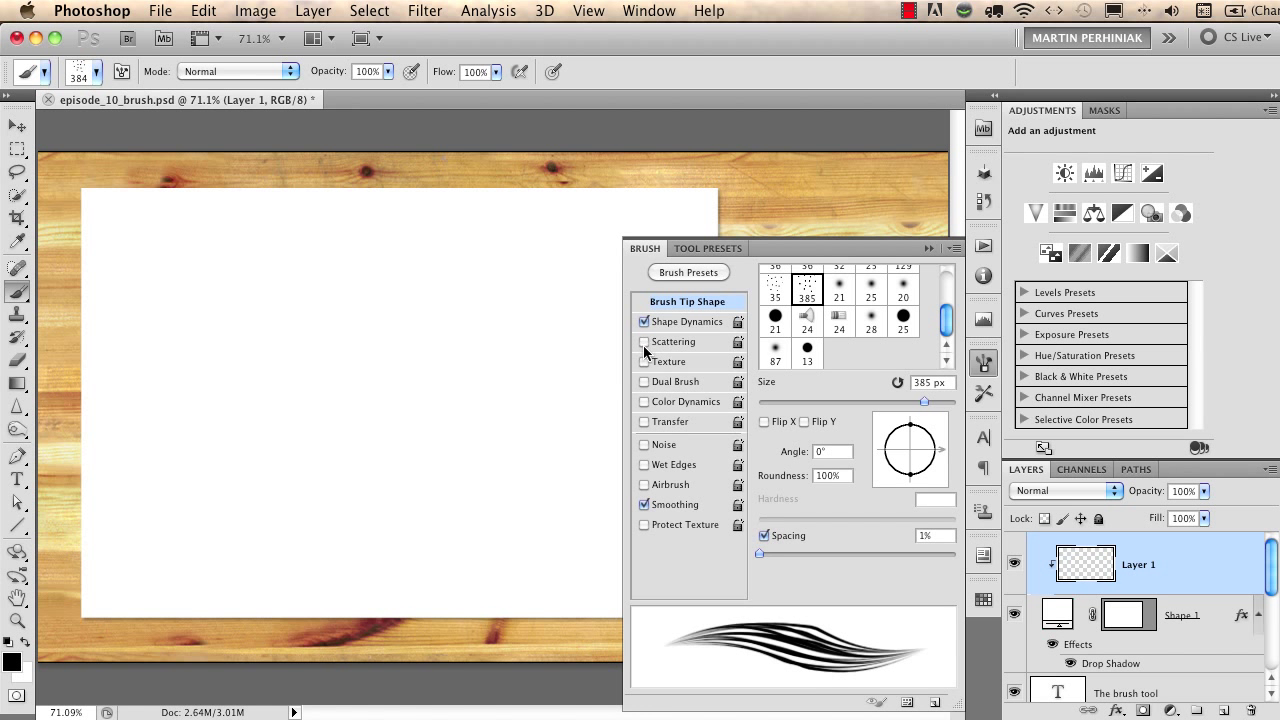
left_click(644, 421)
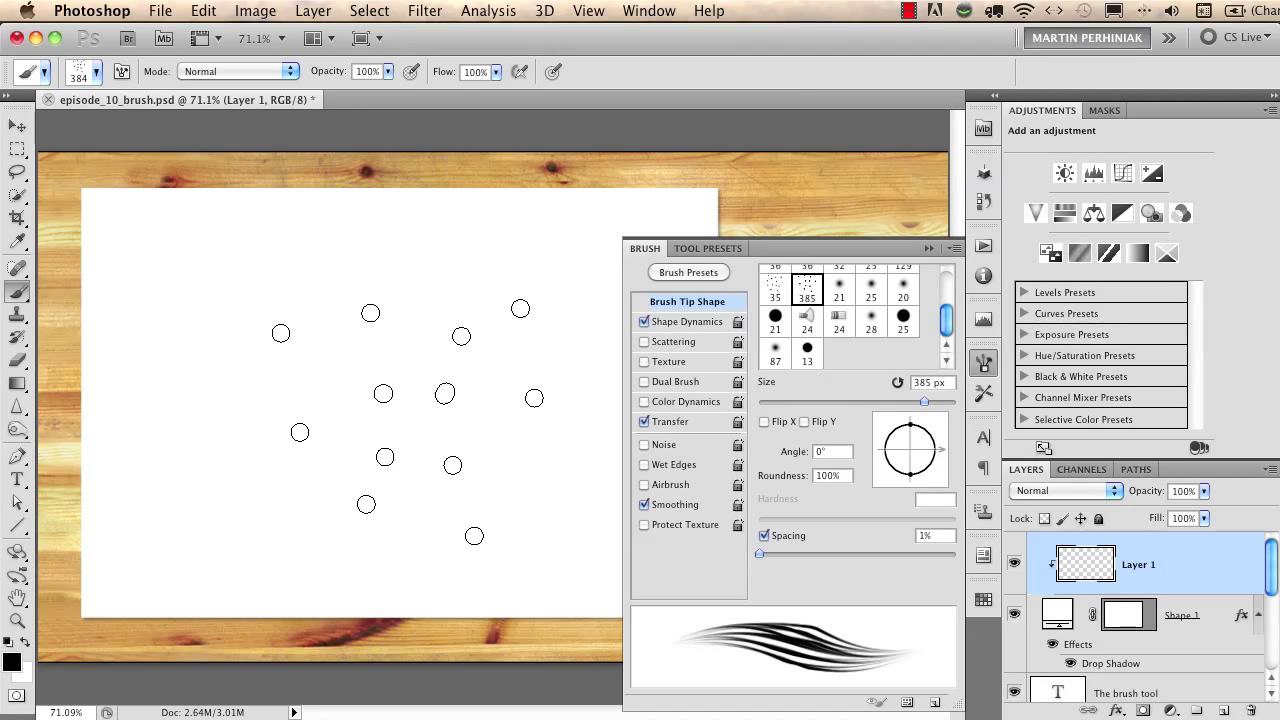
Resize the brush to 95 px and paint sweeping black hair strokes down the card's left side.
left_click_drag(408, 417, 304, 408)
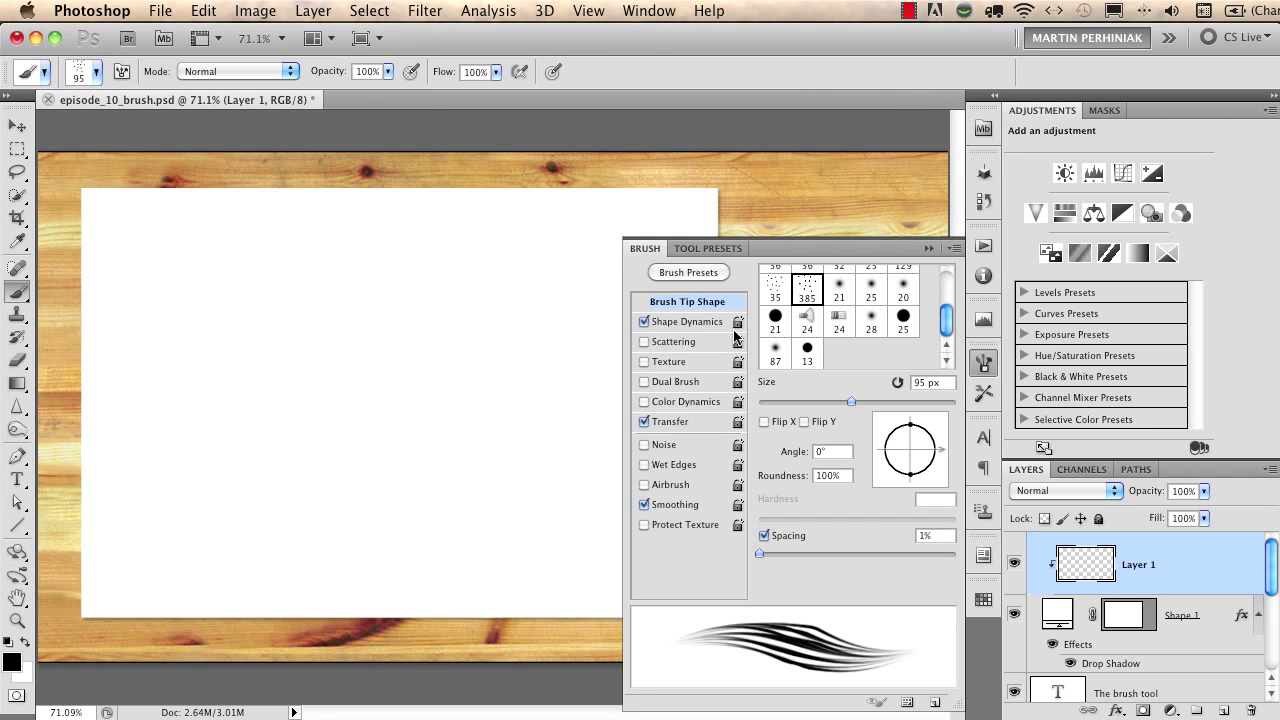
mouse_move(190, 378)
left_mouse_down()
mouse_move(370, 335)
mouse_move(420, 300)
mouse_move(425, 400)
left_mouse_up()
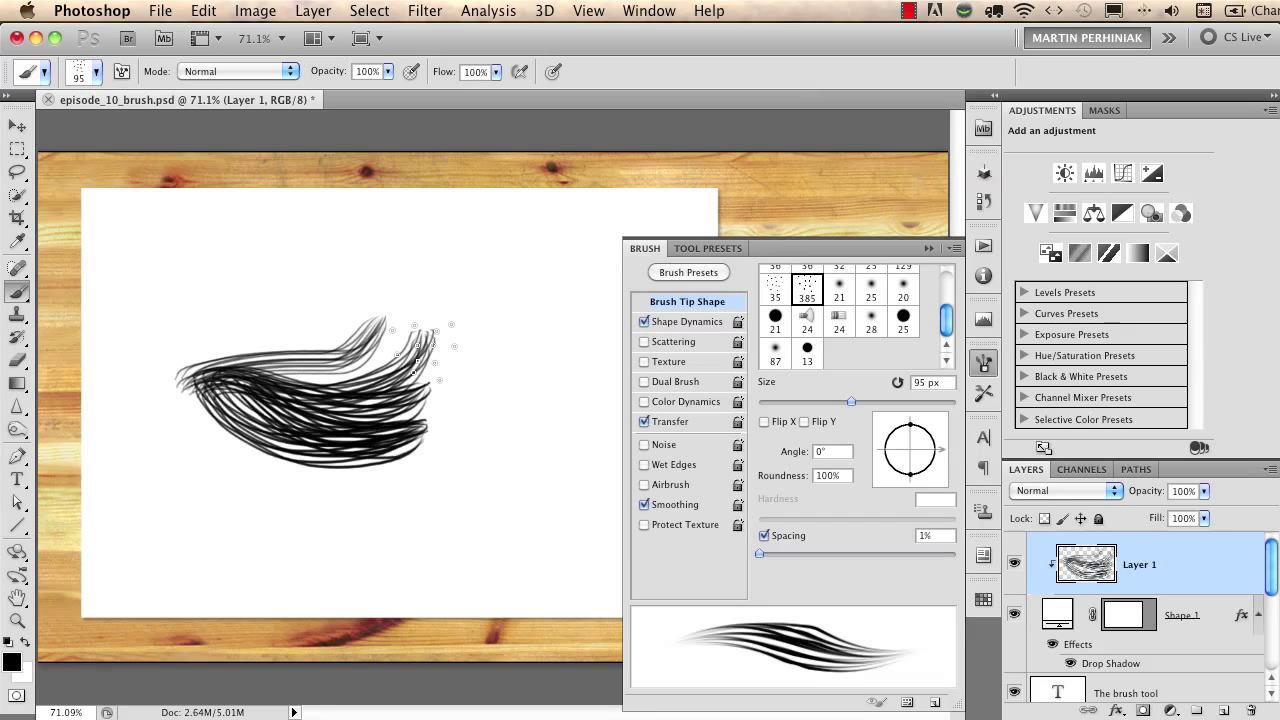
mouse_move(215, 392)
left_mouse_down()
mouse_move(240, 420)
mouse_move(430, 470)
left_mouse_up()
mouse_move(175, 390)
left_mouse_down()
mouse_move(300, 480)
mouse_move(395, 515)
left_mouse_up()
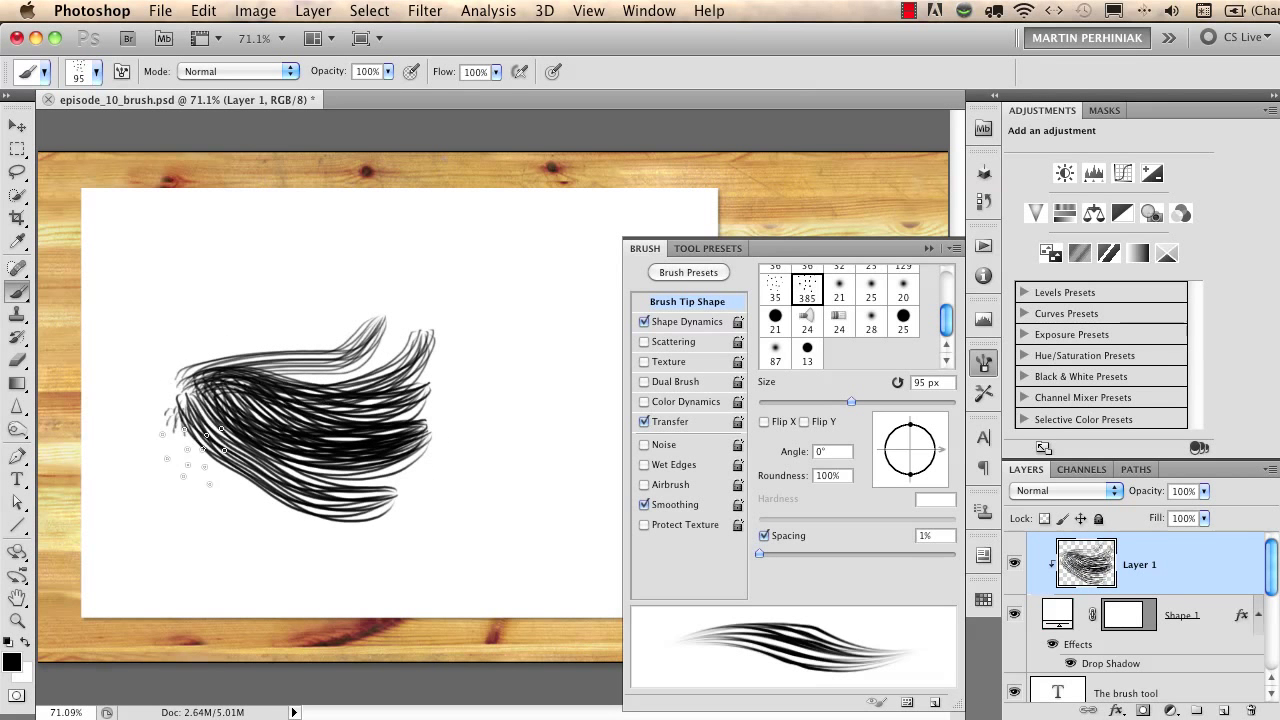
left_click_drag(195, 440, 330, 535)
mouse_move(195, 405)
left_mouse_down()
mouse_move(335, 568)
mouse_move(295, 600)
left_mouse_up()
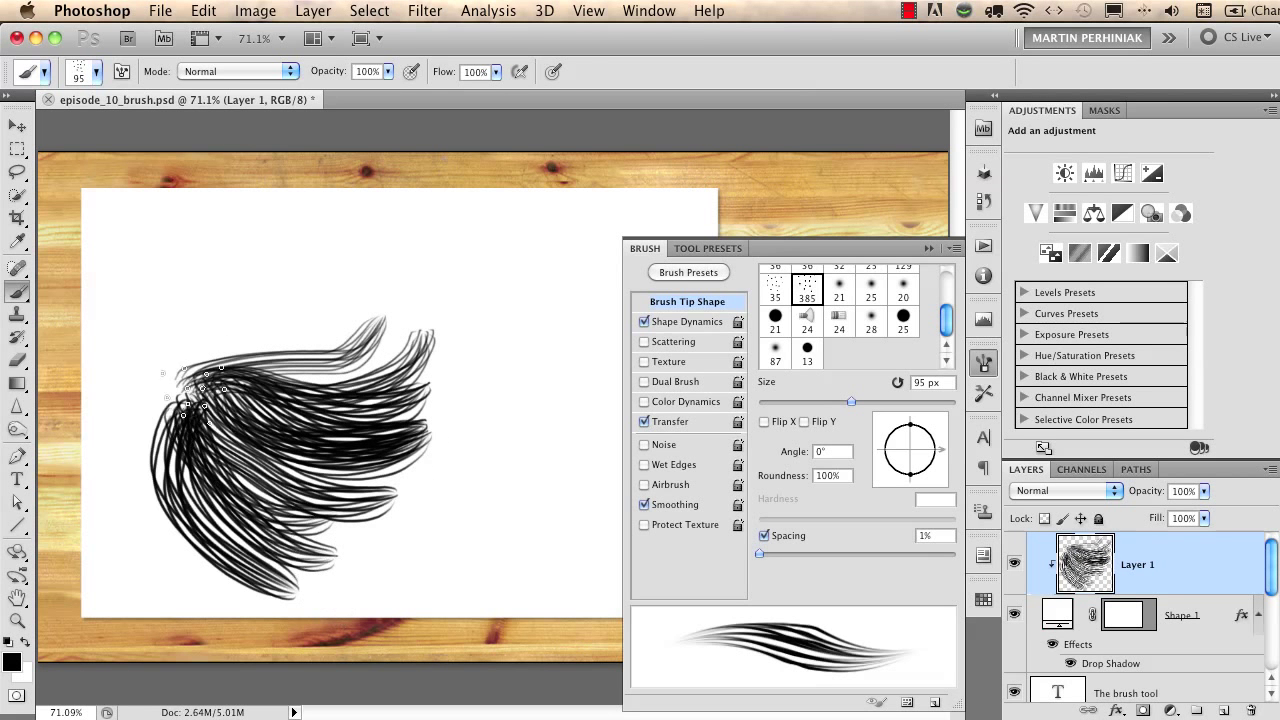
mouse_move(200, 390)
left_mouse_down()
mouse_move(140, 560)
mouse_move(115, 560)
left_mouse_up()
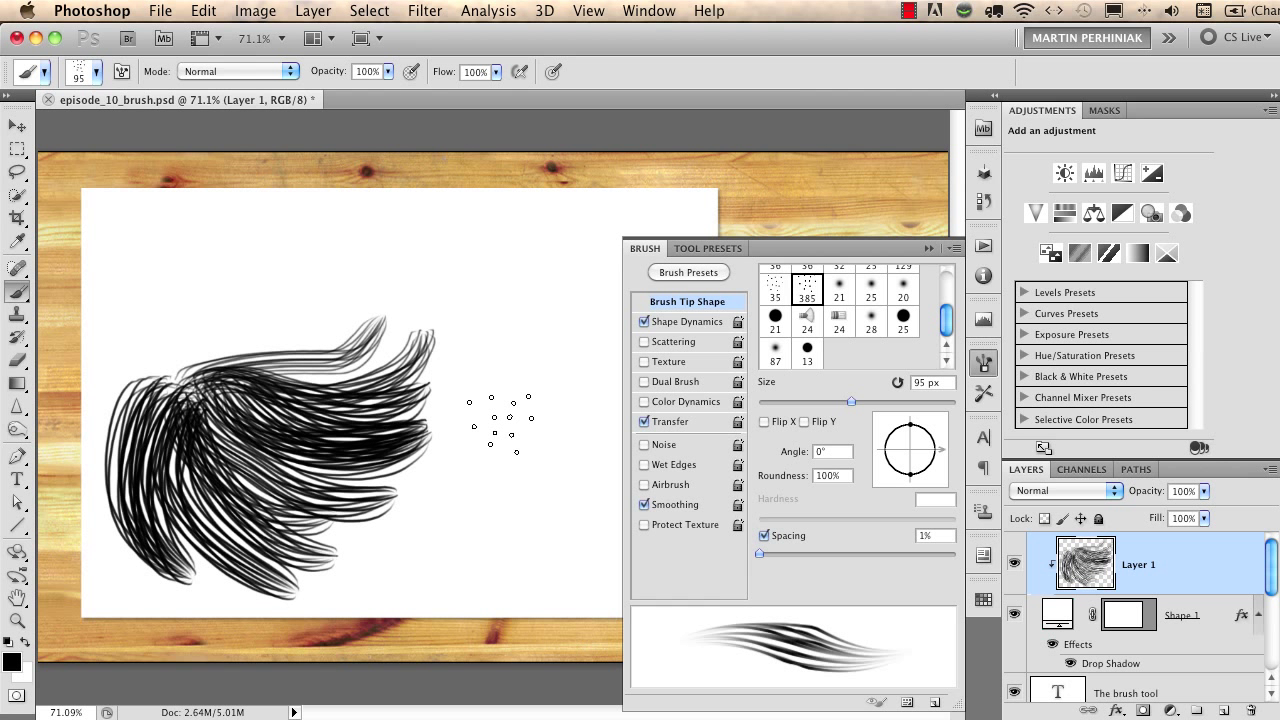
left_click(984, 364)
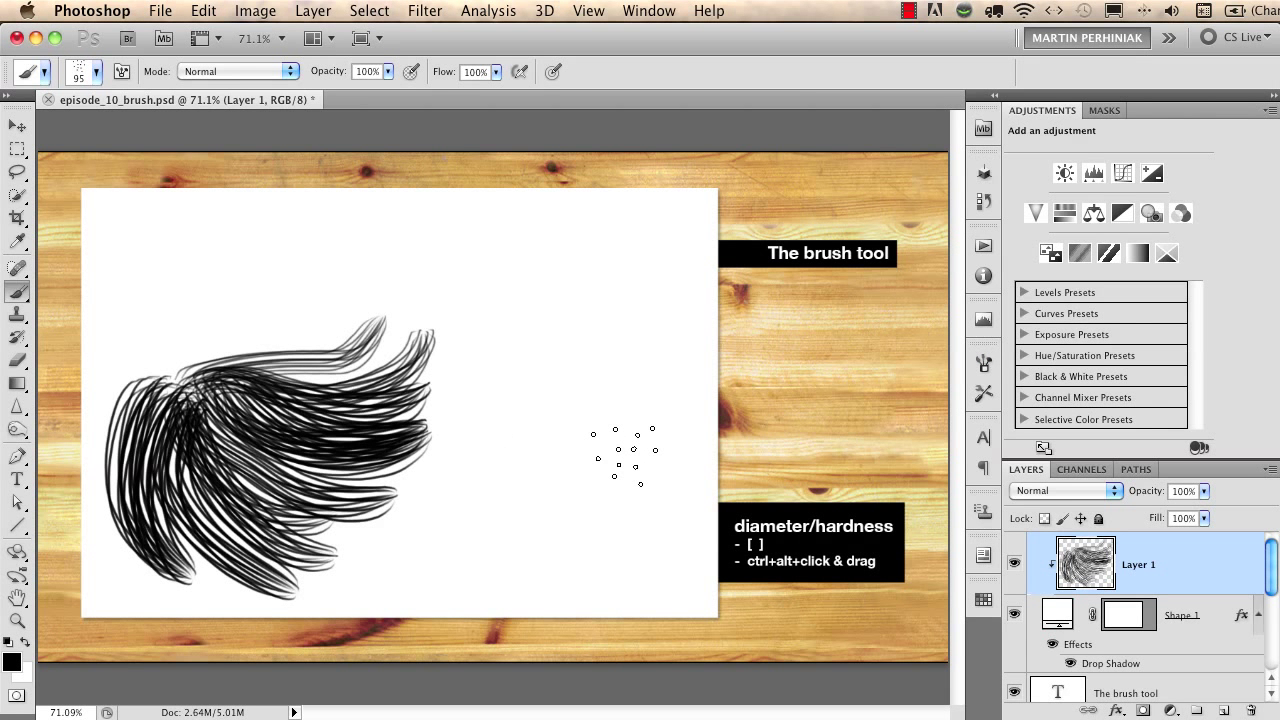